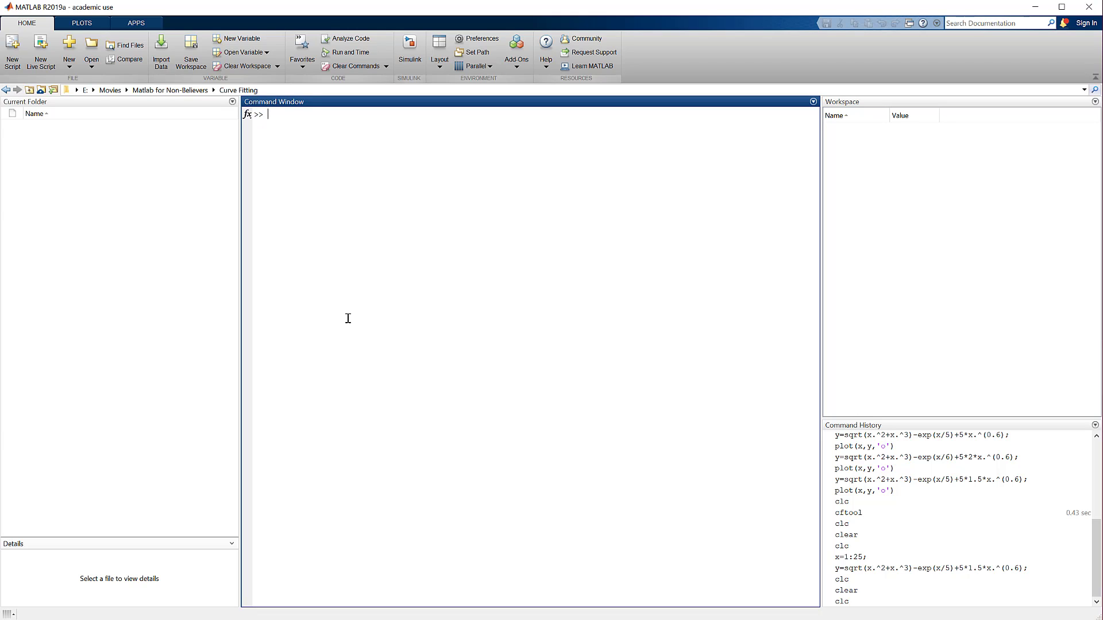
Create x = 1:25 and y = sqrt(x.^2+x.^3)-exp(x/5)+5*1.5*x.^(0.6) in the workspace.
{"action": "type", "text": "x=1:25;"}
{"action": "key", "text": "Return"}
{"action": "type", "text": "y"}
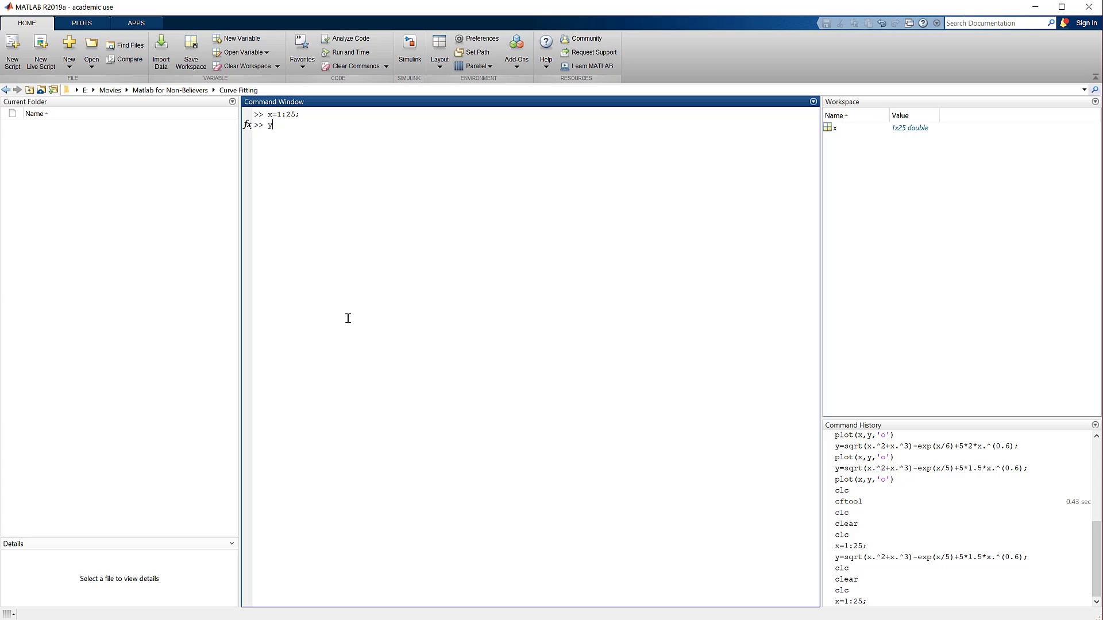
{"action": "key", "text": "Up"}
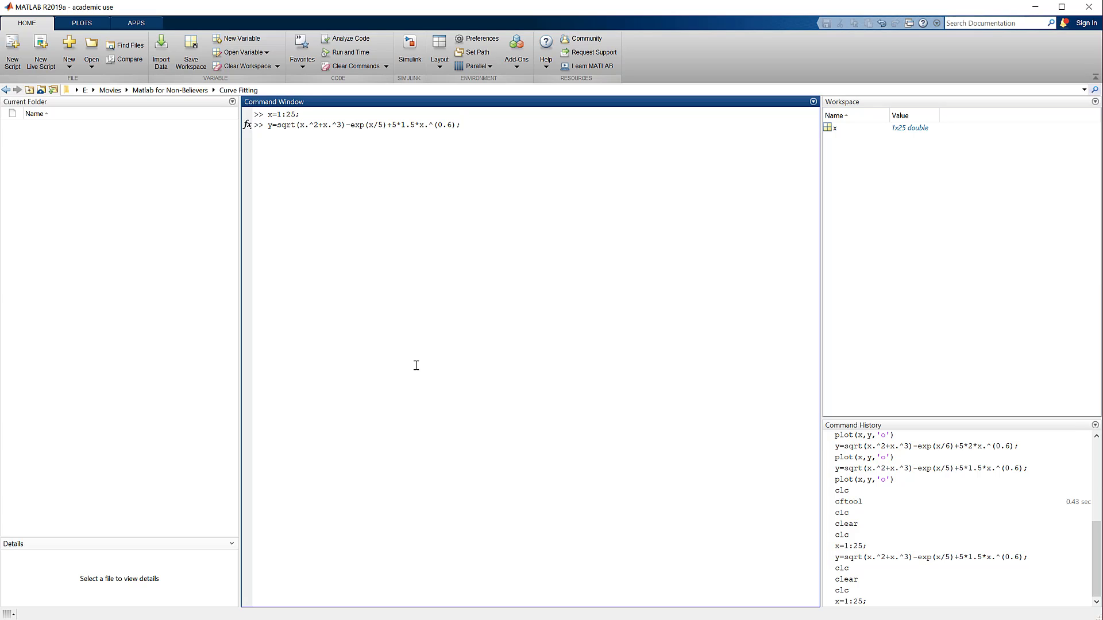
{"action": "key", "text": "Return"}
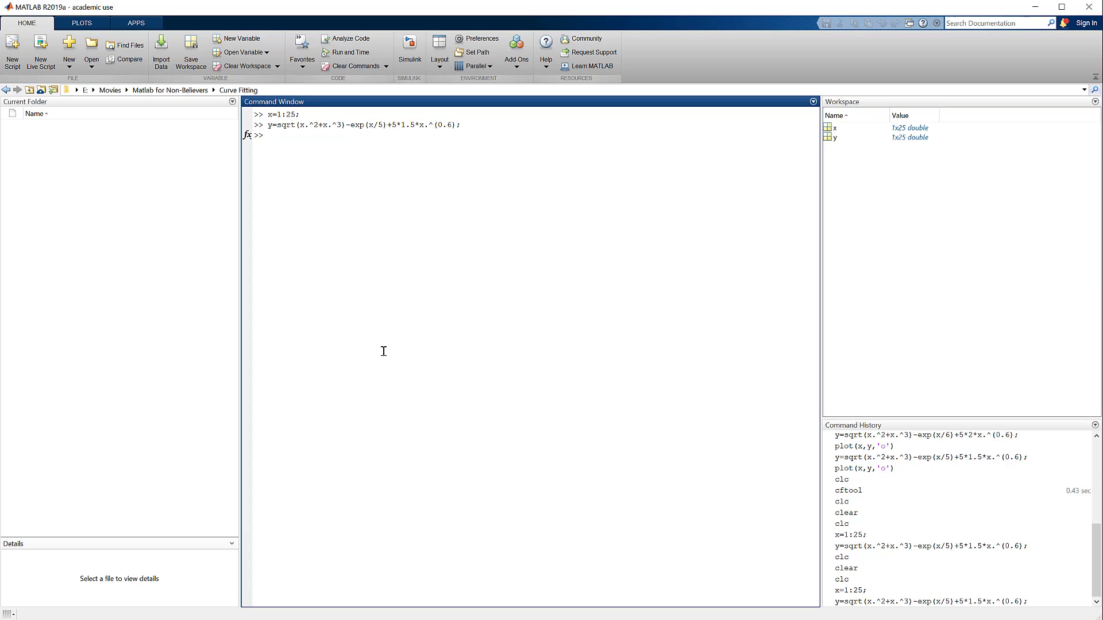
Launch the Curve Fitting Tool with cftool and move its window up and left.
{"action": "type", "text": "cftool"}
{"action": "key", "text": "Return"}
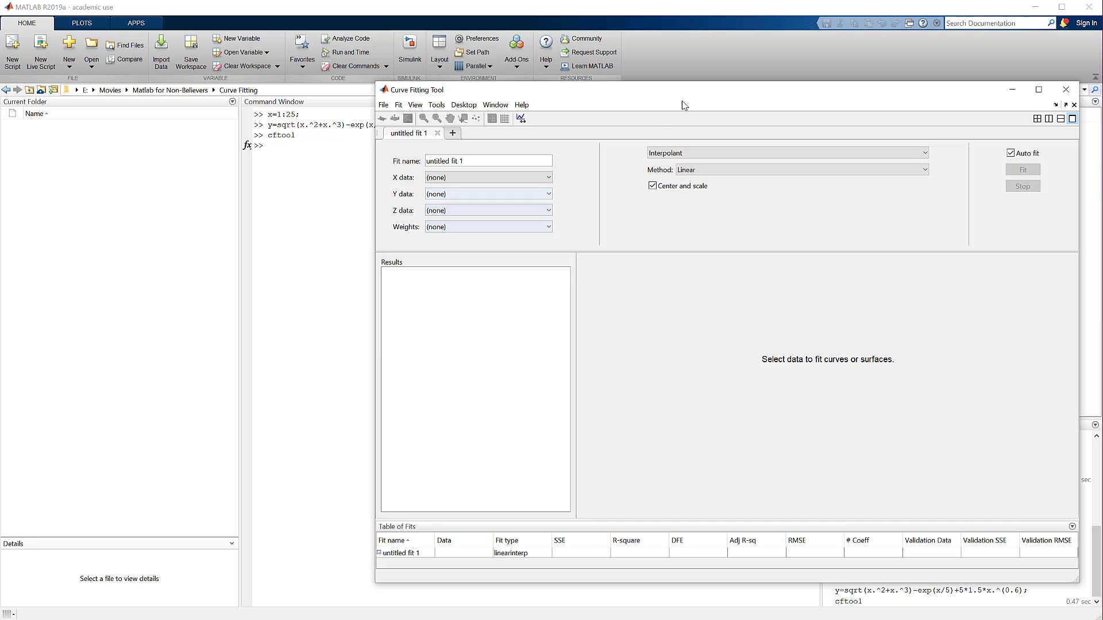
{"action": "left_click_drag", "start_coordinate": [672, 99], "coordinate": [421, 69]}
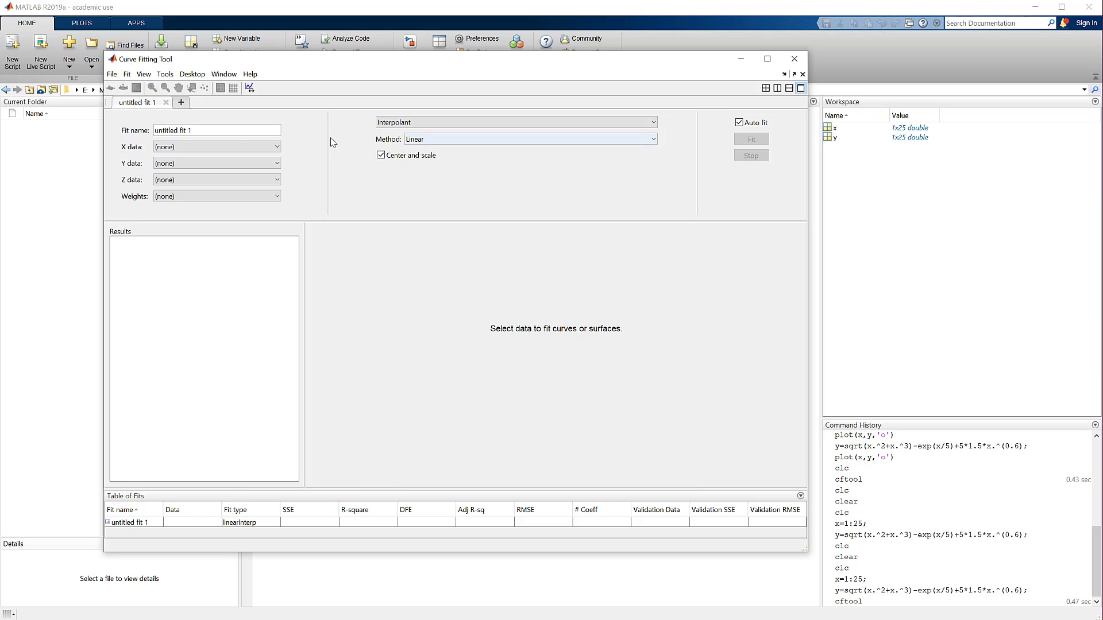
Select x as X data and y as Y data for the fit.
{"action": "left_click", "coordinate": [230, 150]}
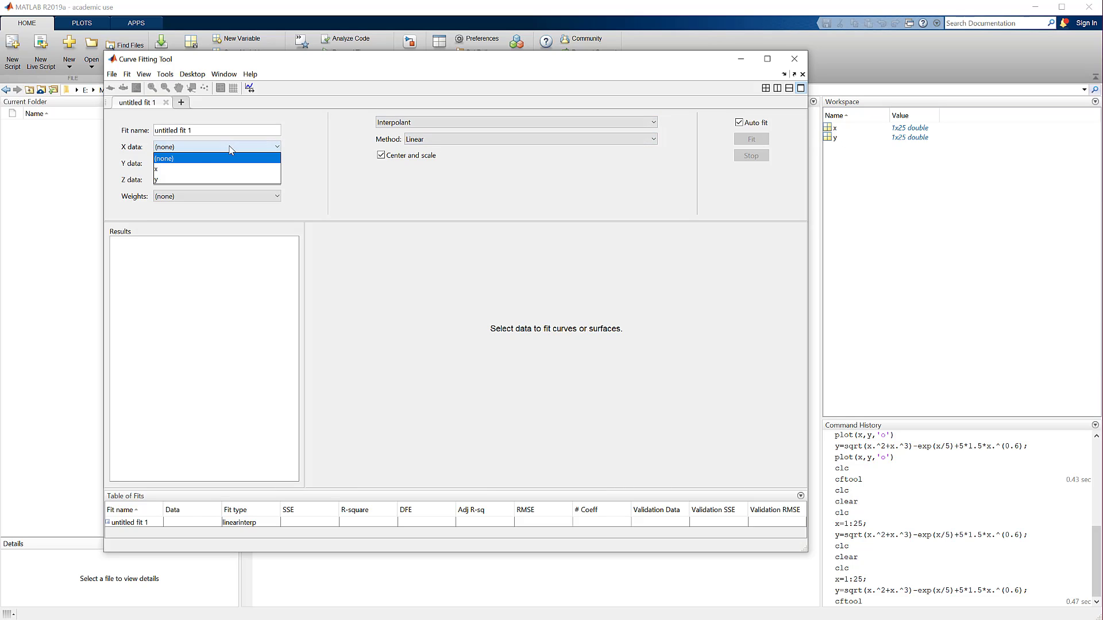
{"action": "left_click", "coordinate": [197, 167]}
{"action": "left_click", "coordinate": [197, 167]}
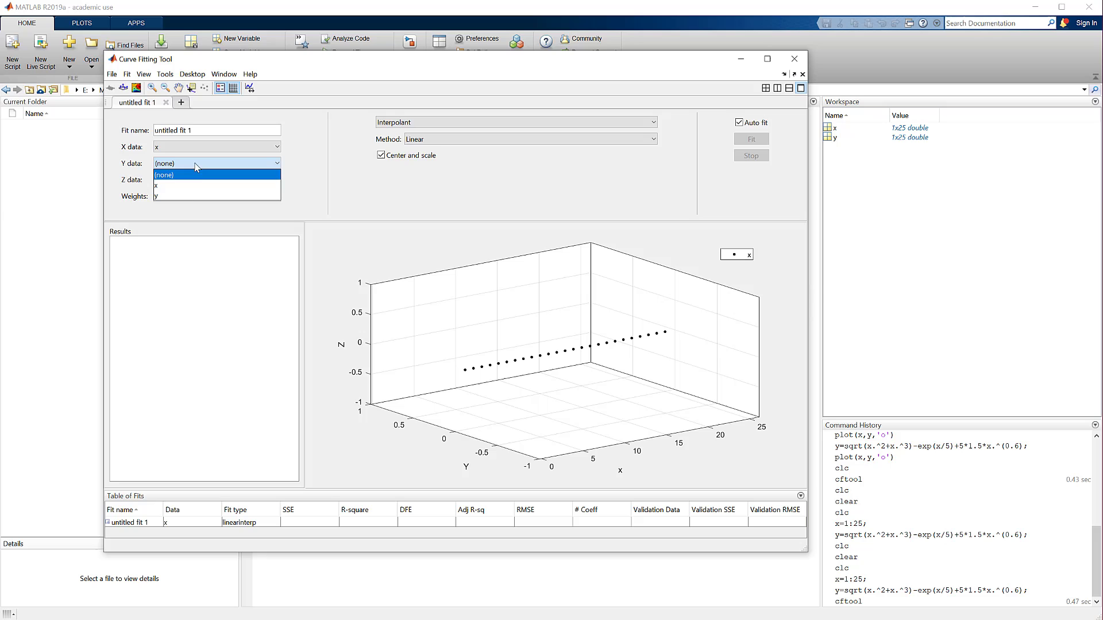
{"action": "left_click", "coordinate": [191, 197]}
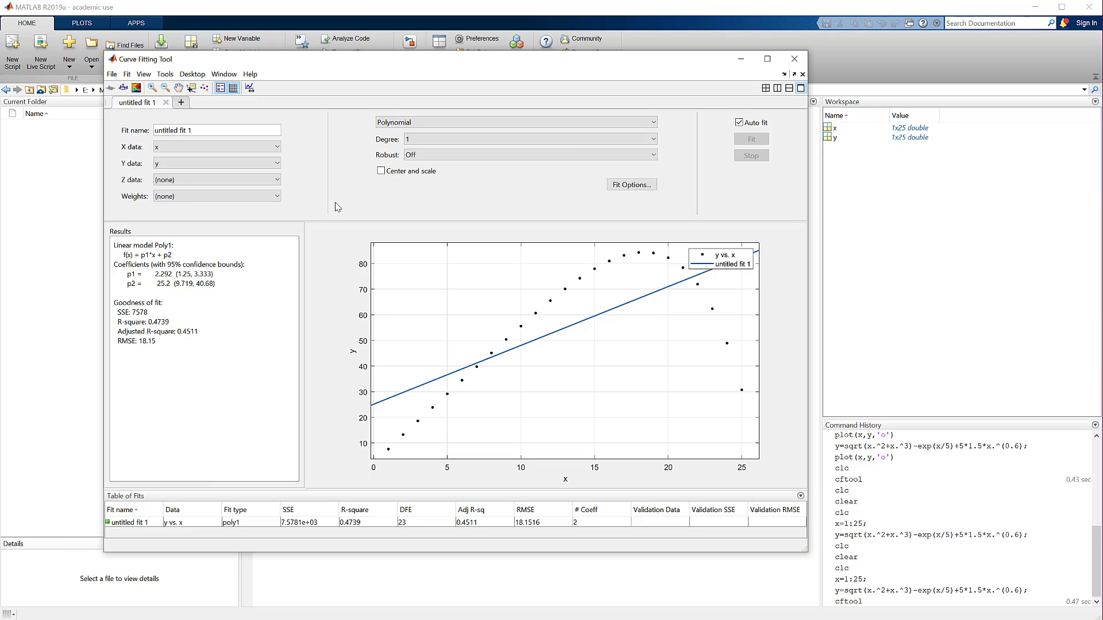
Move the legend to the left and step the polynomial degree through 2, 3, then 4.
{"action": "left_click_drag", "start_coordinate": [750, 260], "coordinate": [465, 276]}
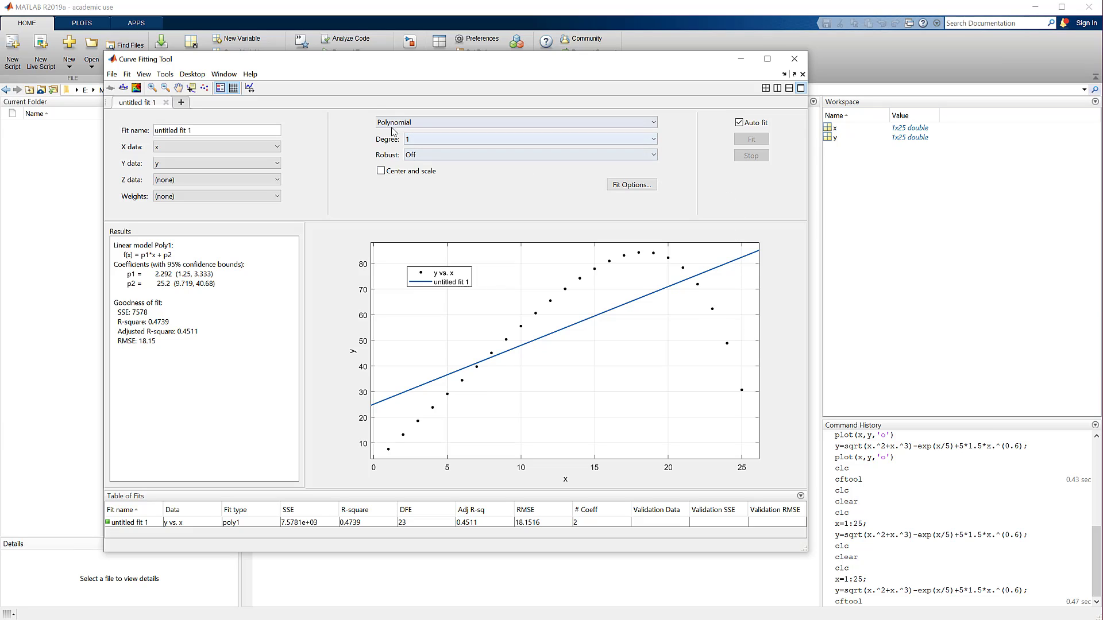
{"action": "left_click", "coordinate": [415, 140]}
{"action": "left_click", "coordinate": [421, 162]}
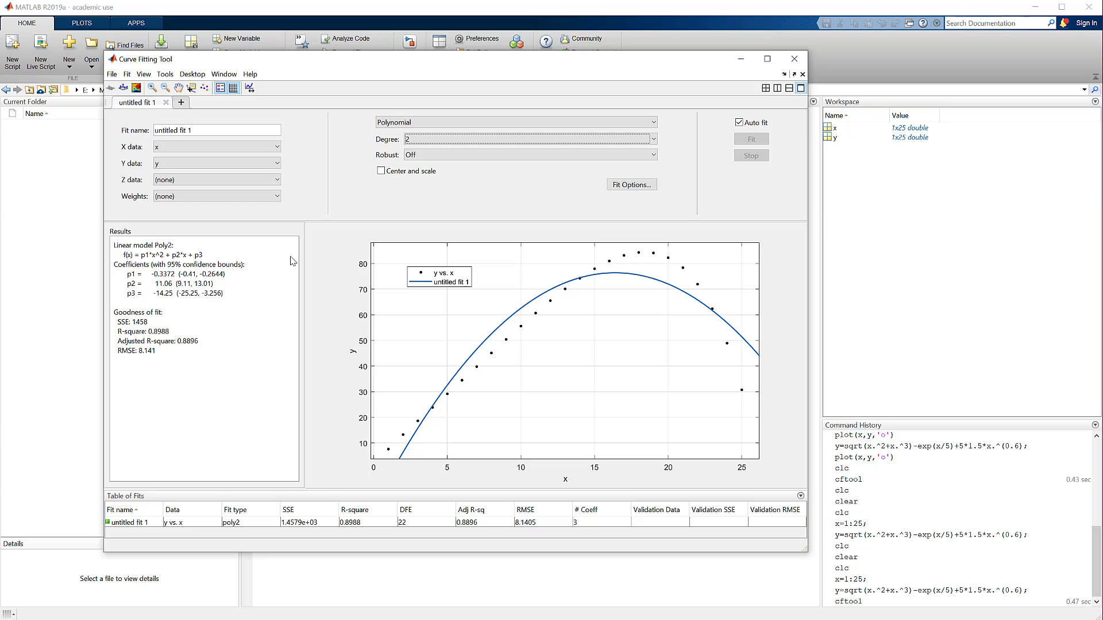
{"action": "left_click", "coordinate": [504, 139]}
{"action": "left_click", "coordinate": [452, 171]}
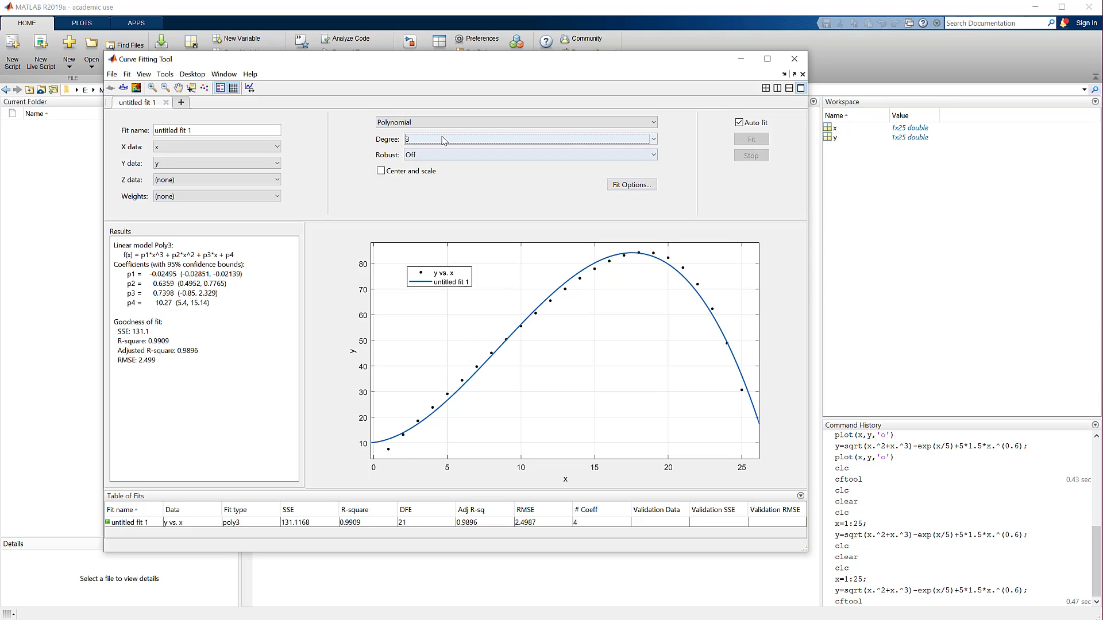
{"action": "left_click", "coordinate": [506, 139]}
{"action": "left_click", "coordinate": [415, 183]}
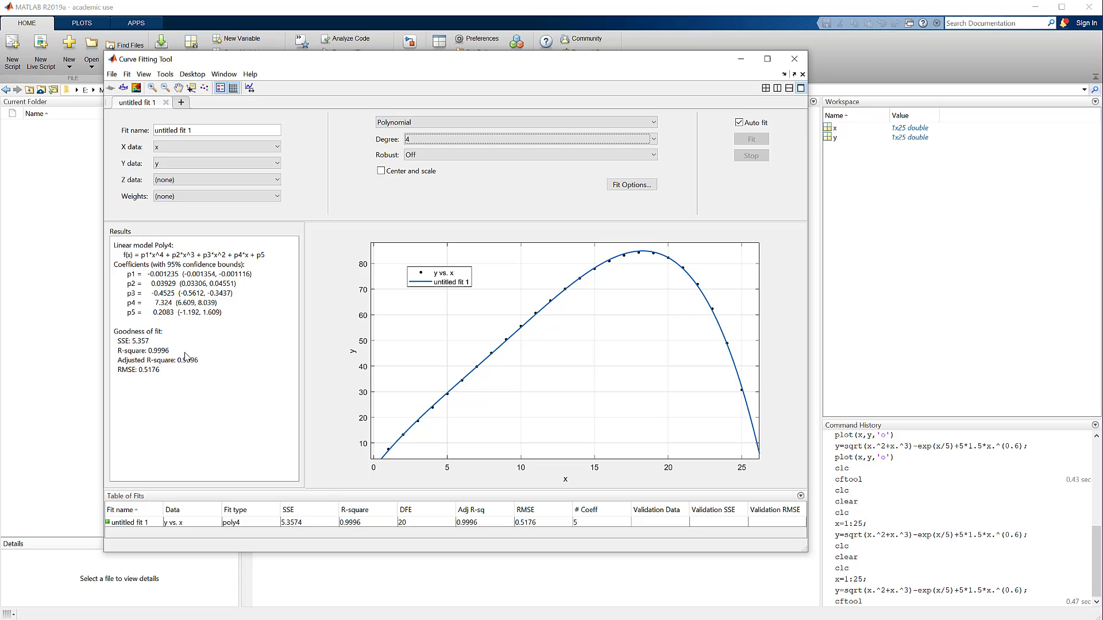
{"action": "left_click", "coordinate": [539, 197]}
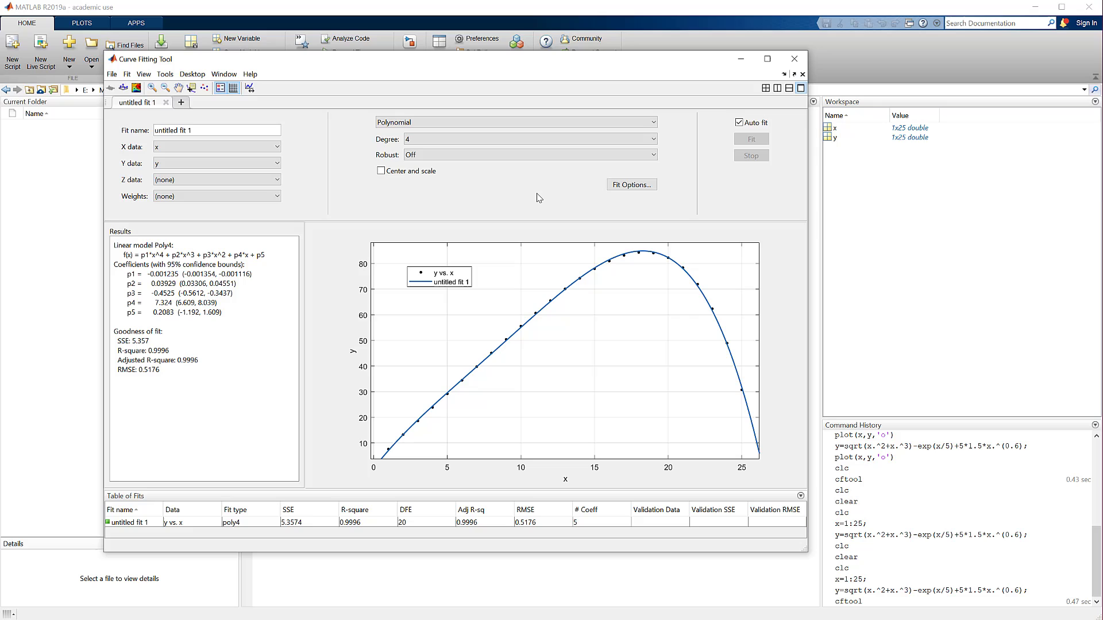
Fit a two-term Exponential model to the data.
{"action": "left_click", "coordinate": [532, 124]}
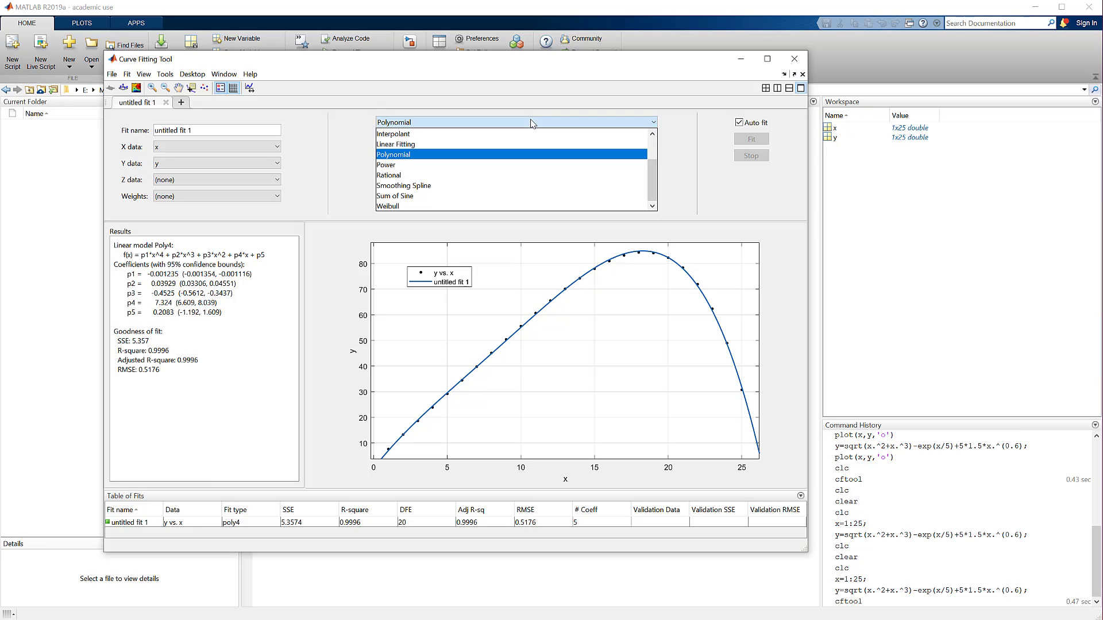
{"action": "scroll", "coordinate": [535, 152], "scroll_direction": "up", "scroll_amount": 2}
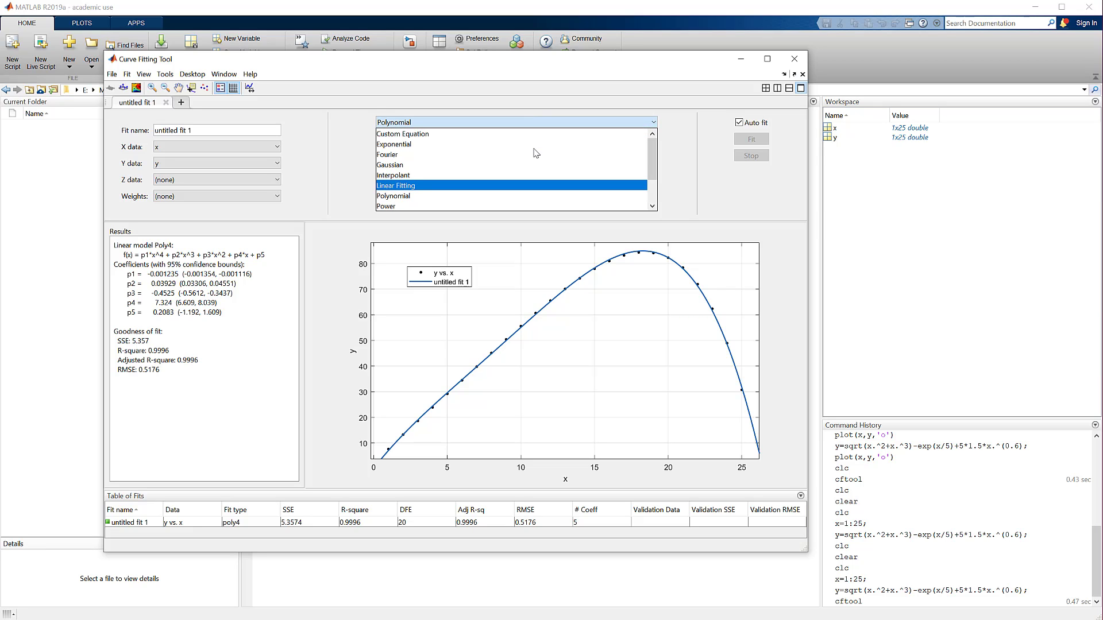
{"action": "left_click", "coordinate": [448, 146]}
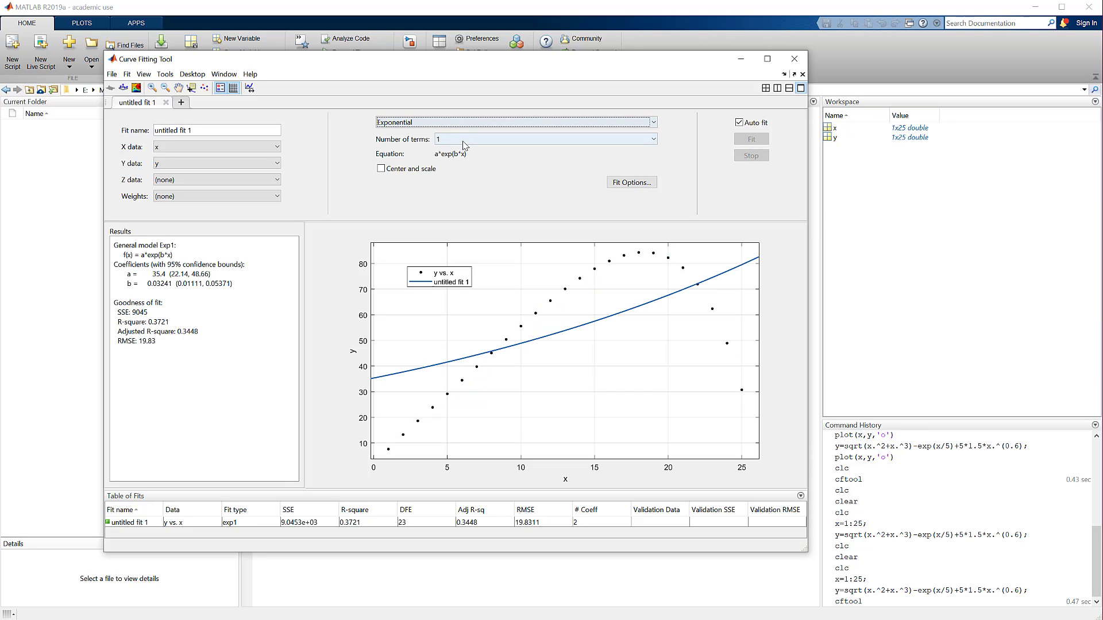
{"action": "left_click", "coordinate": [460, 139]}
{"action": "left_click", "coordinate": [462, 160]}
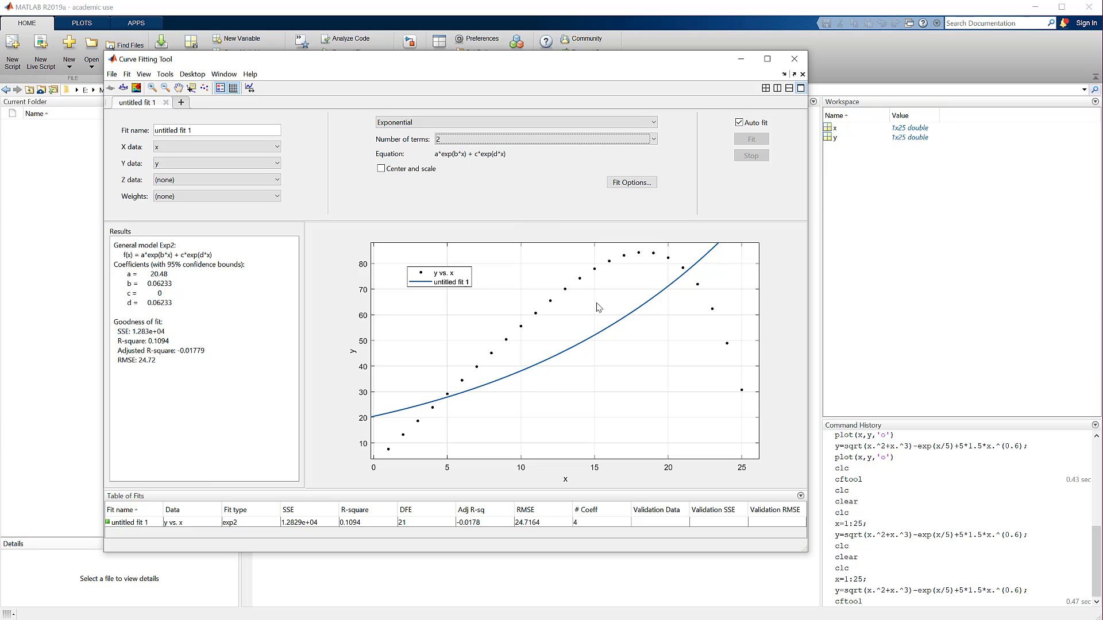
Change the fit type to Rational.
{"action": "left_click", "coordinate": [477, 122]}
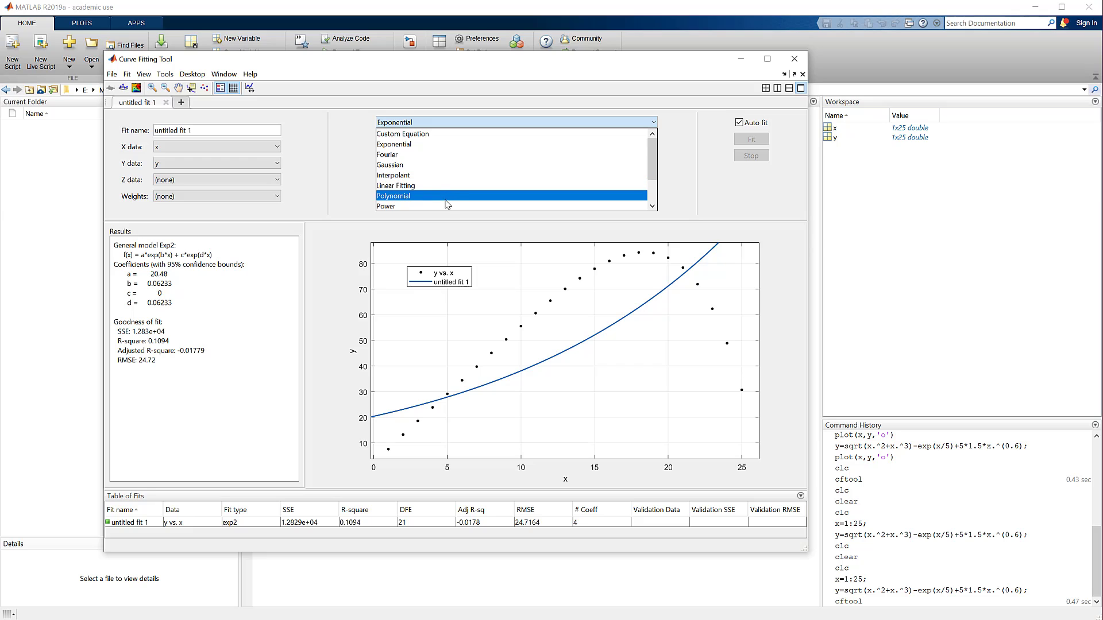
{"action": "scroll", "coordinate": [446, 201], "scroll_direction": "down", "scroll_amount": 1}
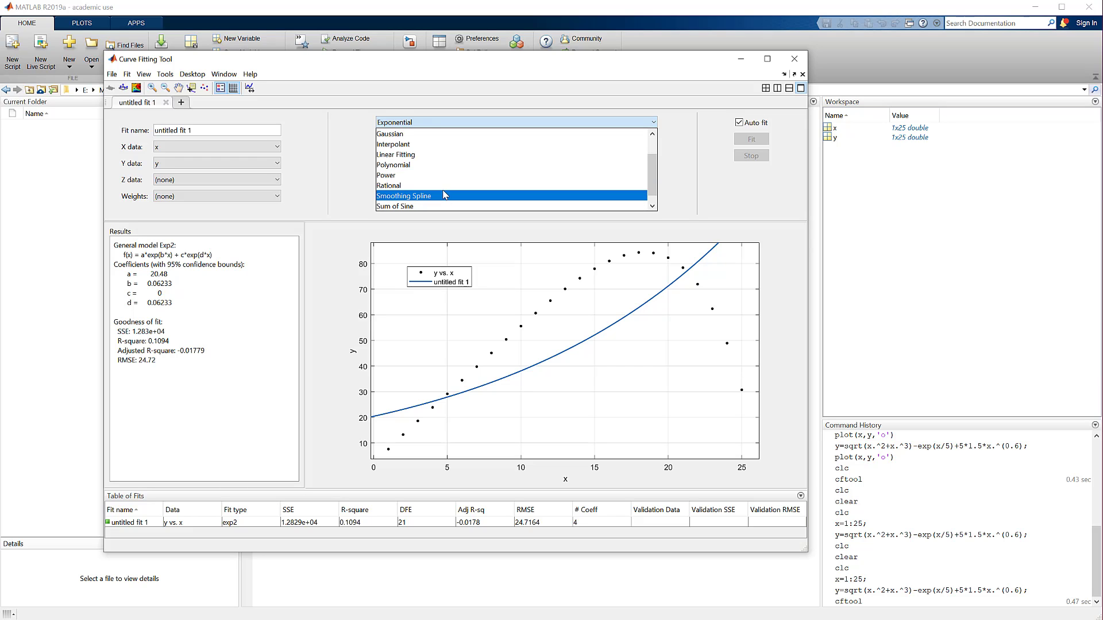
{"action": "left_click", "coordinate": [445, 188]}
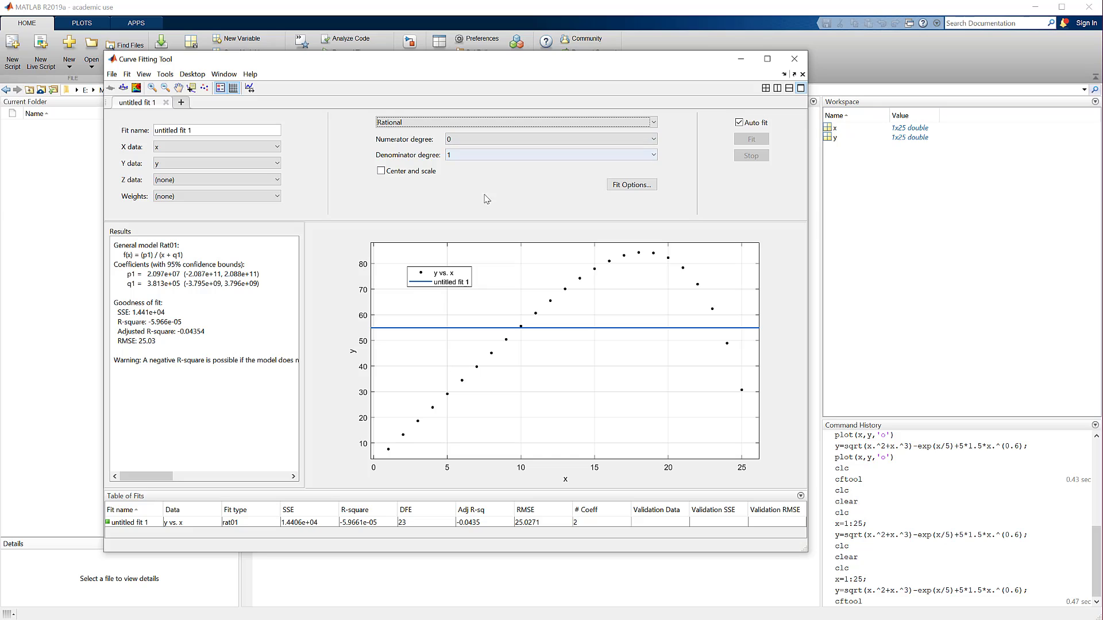
Raise the numerator degree through 2 and 3 to 4, and set the denominator degree to 2.
{"action": "left_click", "coordinate": [472, 141]}
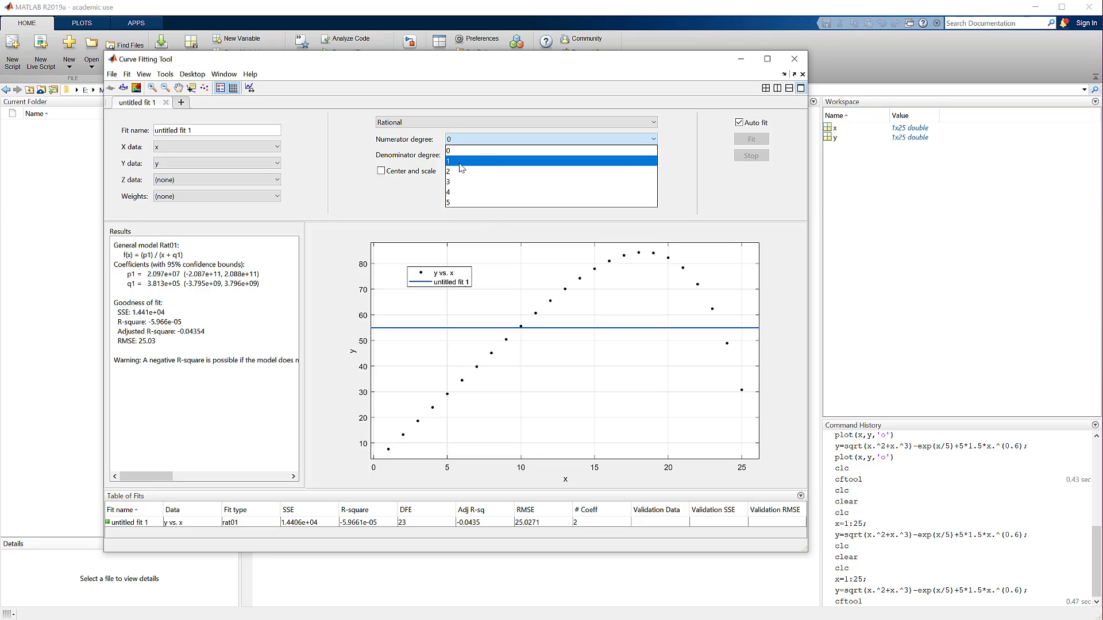
{"action": "left_click", "coordinate": [460, 173]}
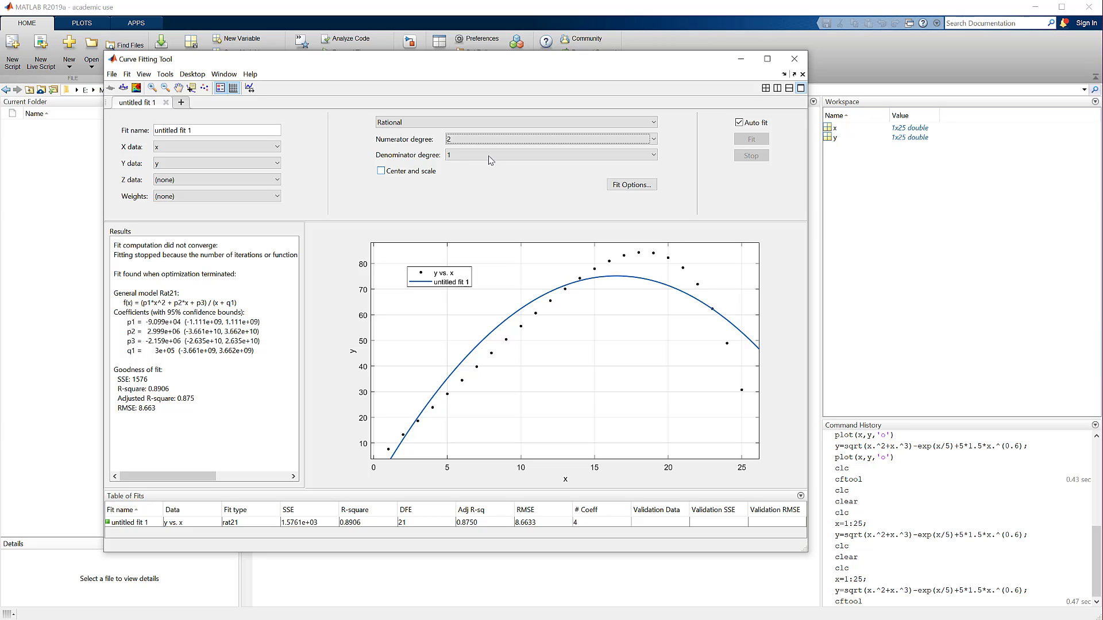
{"action": "left_click", "coordinate": [465, 140]}
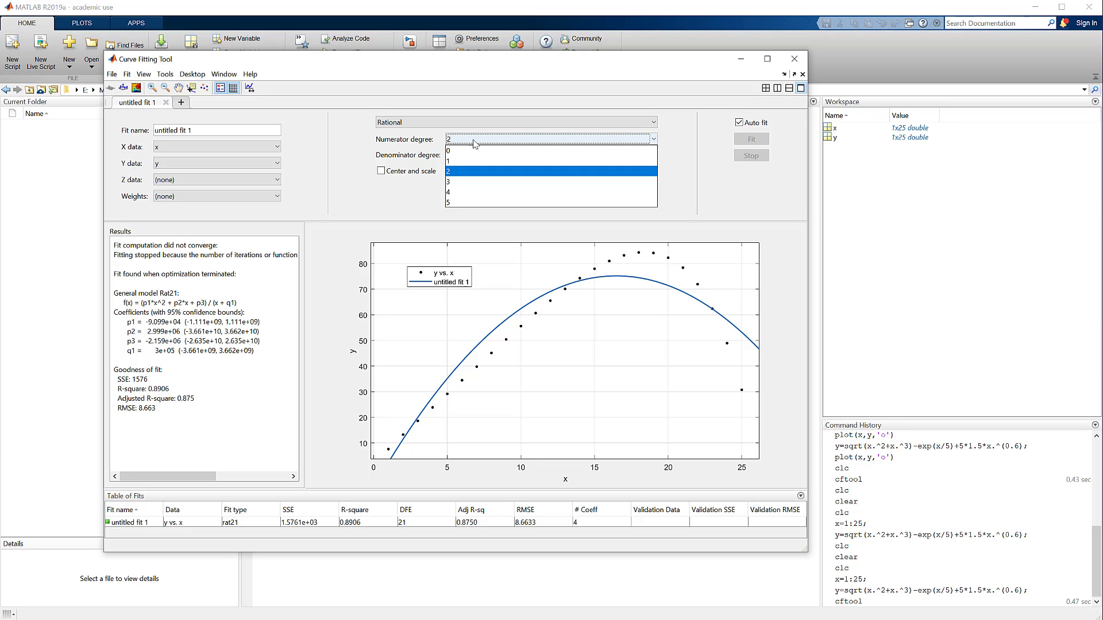
{"action": "left_click", "coordinate": [457, 183]}
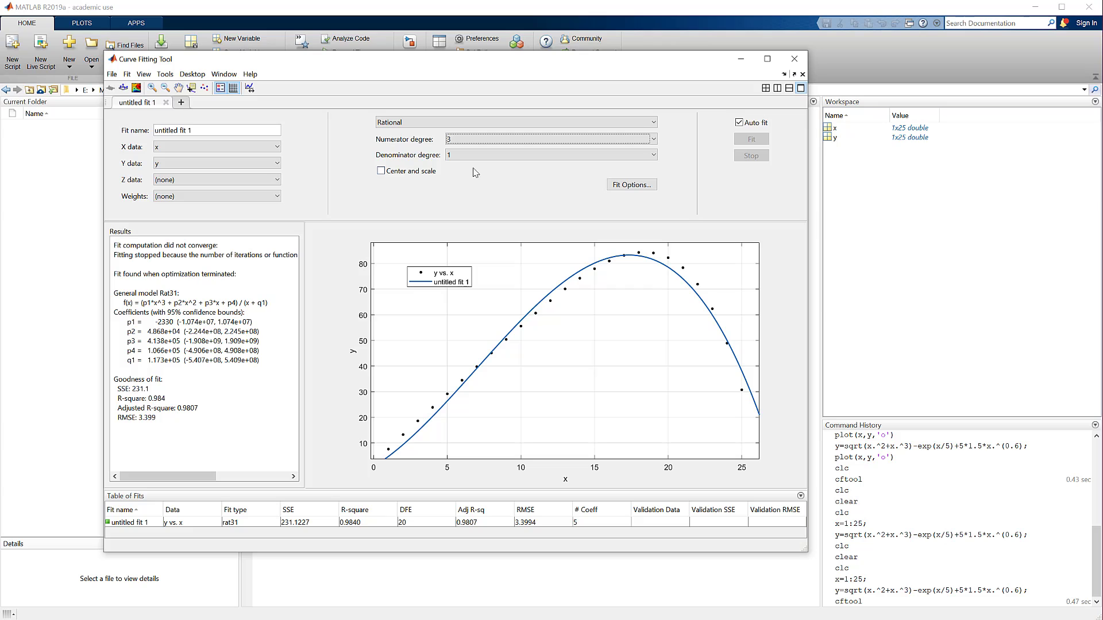
{"action": "left_click", "coordinate": [463, 140]}
{"action": "left_click", "coordinate": [454, 194]}
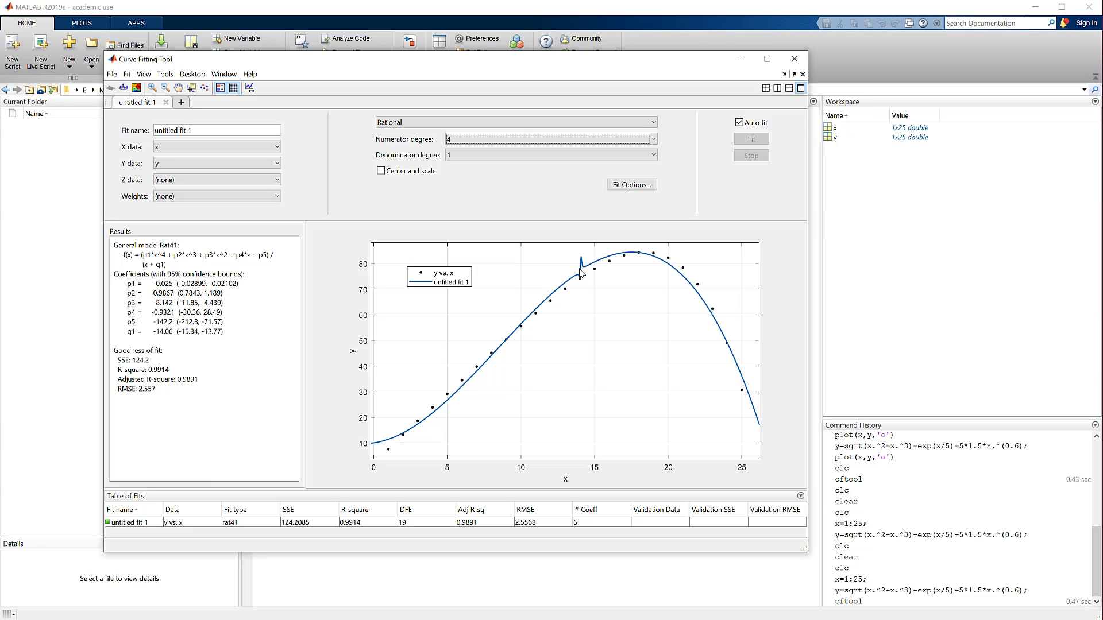
{"action": "left_click", "coordinate": [480, 155]}
{"action": "left_click", "coordinate": [466, 177]}
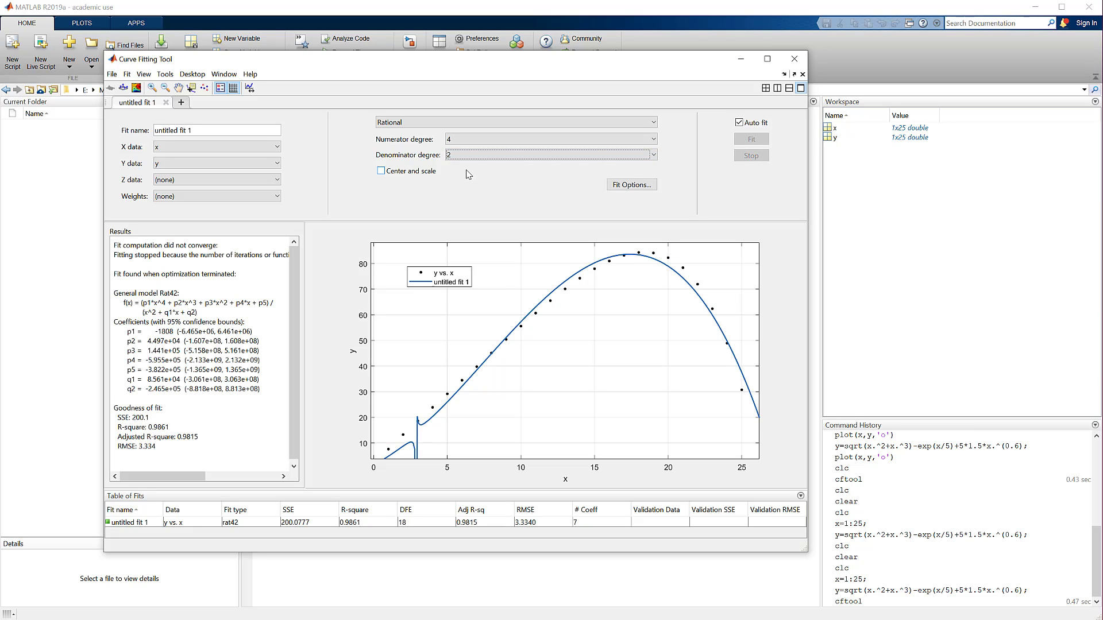
Fit a Sum of Sine model with two terms, then three terms.
{"action": "left_click", "coordinate": [467, 127]}
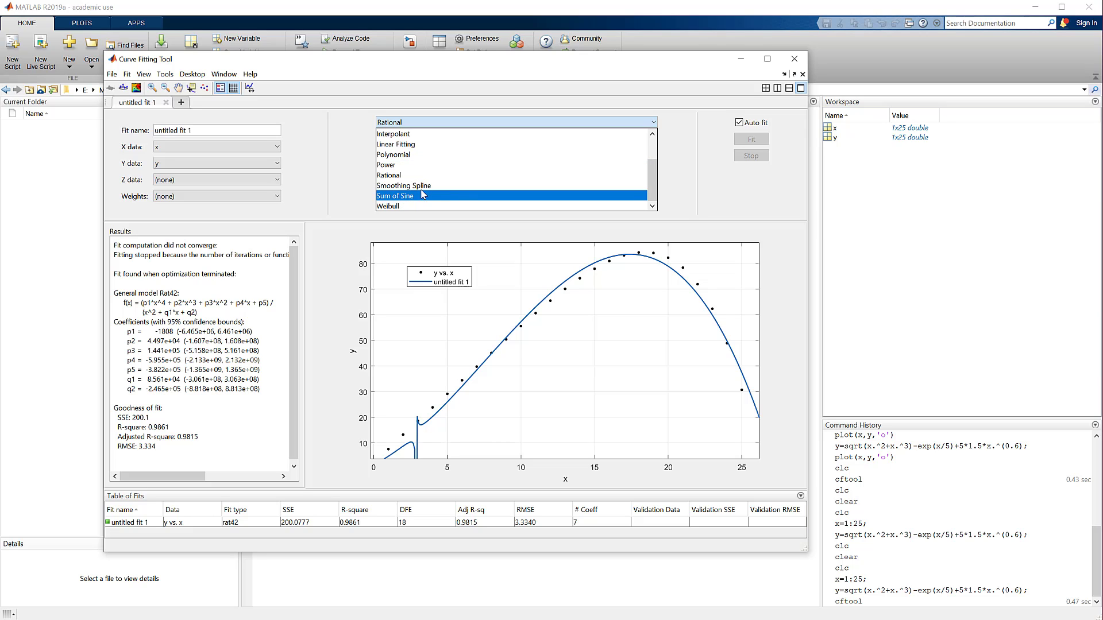
{"action": "left_click", "coordinate": [423, 198]}
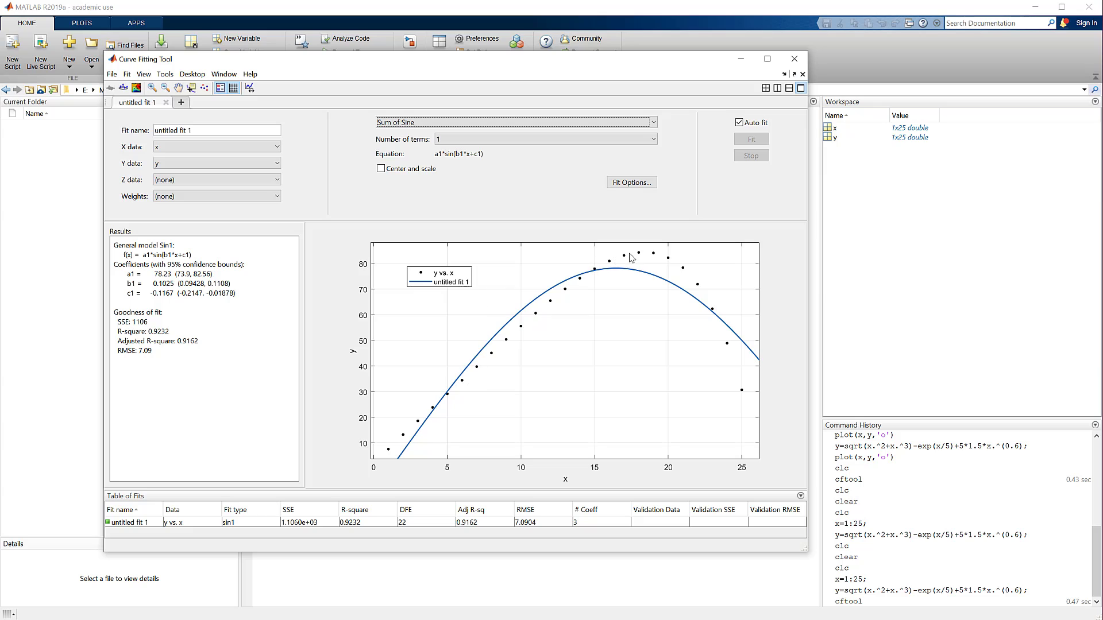
{"action": "left_click", "coordinate": [488, 139]}
{"action": "left_click", "coordinate": [455, 161]}
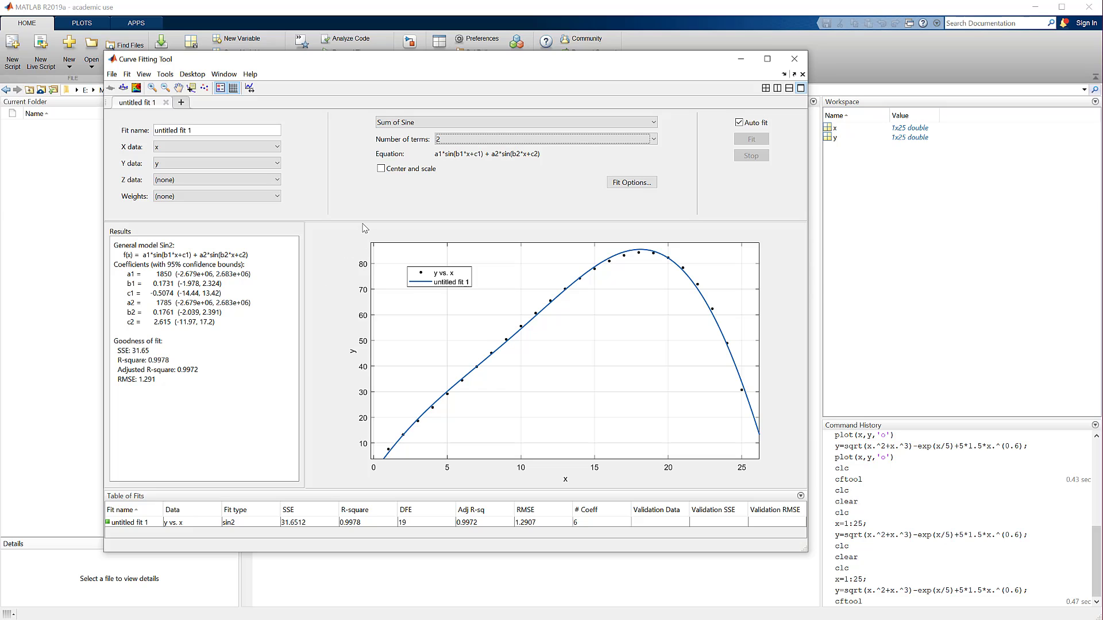
{"action": "left_click", "coordinate": [451, 144]}
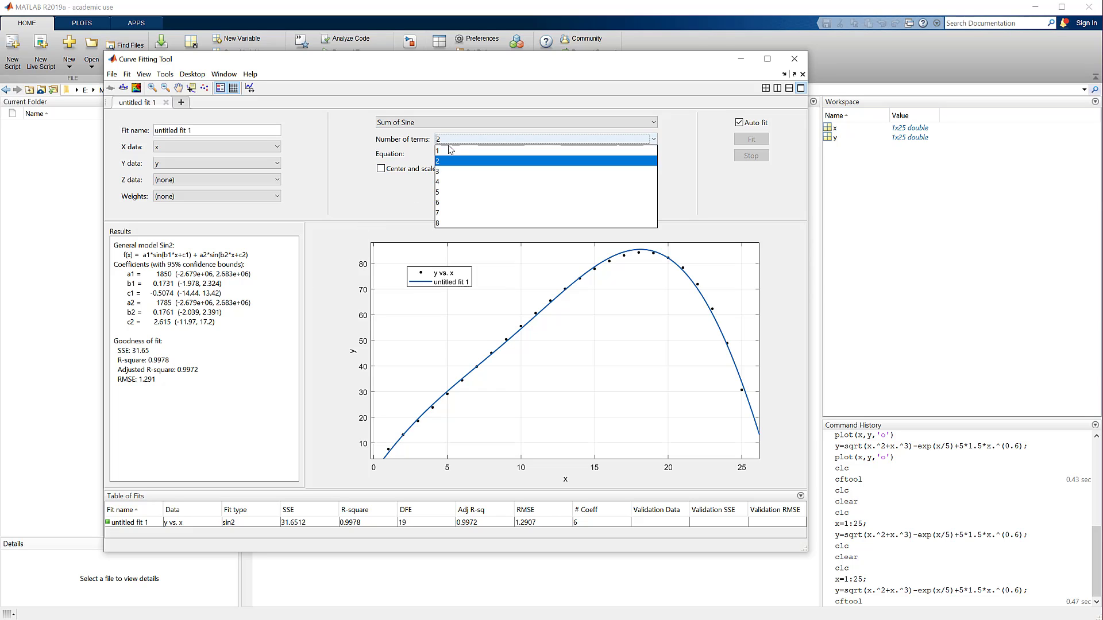
{"action": "left_click", "coordinate": [446, 172]}
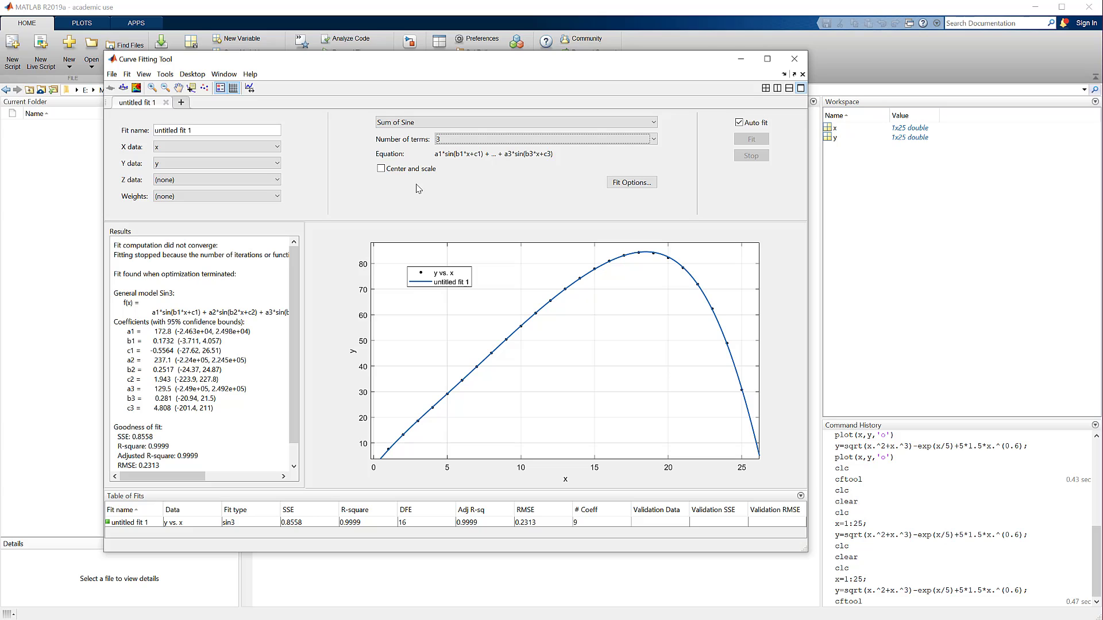
Switch to a two-term Power fit, a*x^b+c.
{"action": "left_click", "coordinate": [443, 122]}
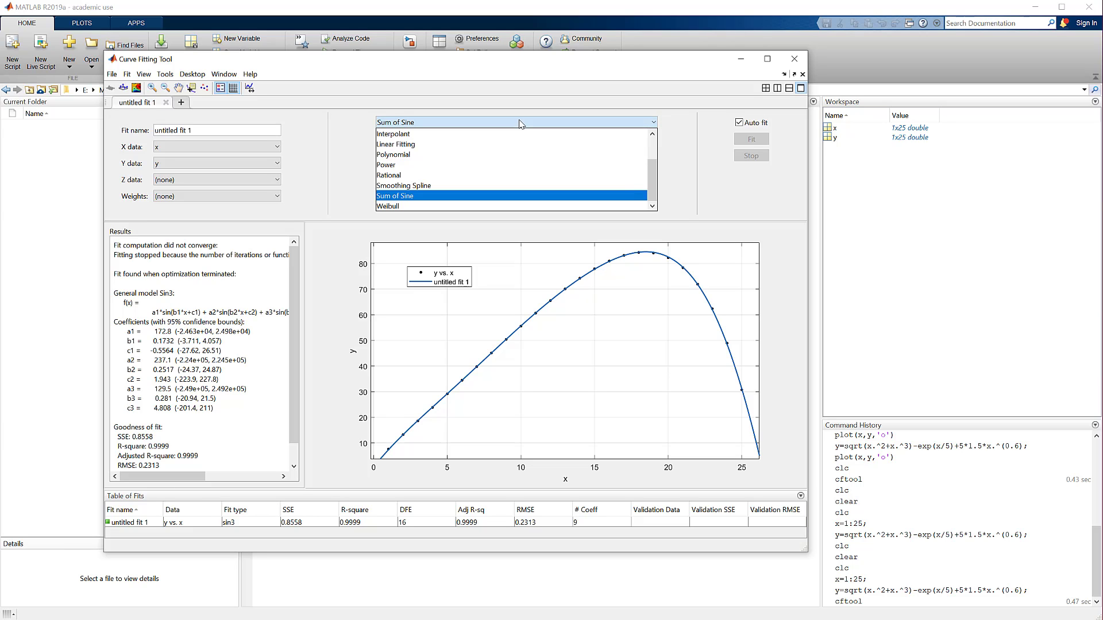
{"action": "left_click", "coordinate": [446, 166]}
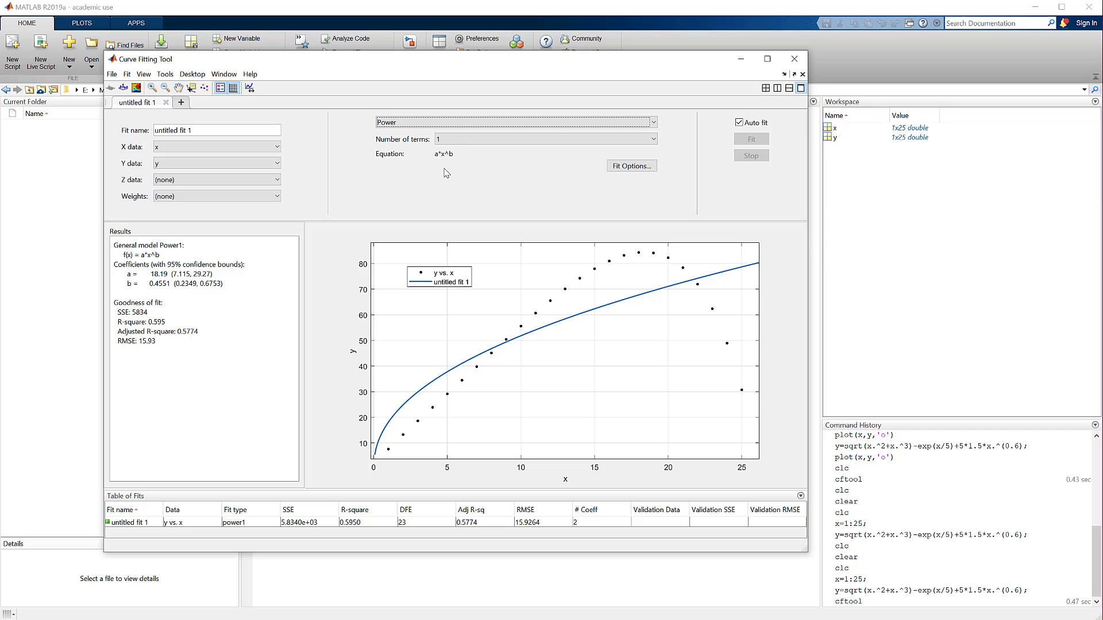
{"action": "left_click", "coordinate": [466, 139]}
{"action": "left_click", "coordinate": [457, 159]}
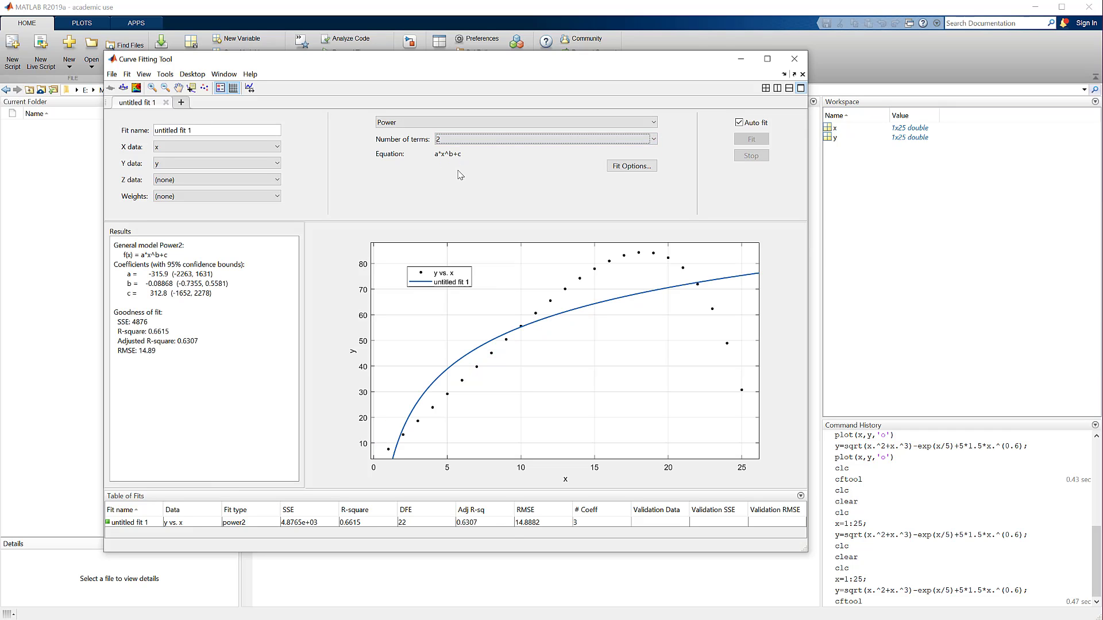
Change the fit type to Custom Equation.
{"action": "left_click", "coordinate": [447, 122]}
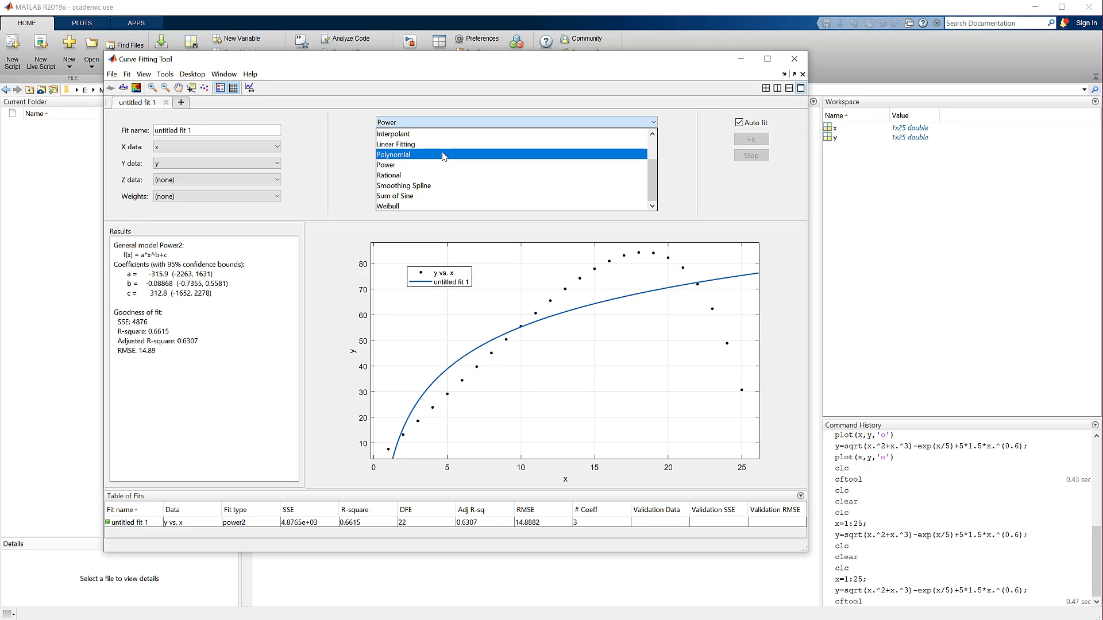
{"action": "scroll", "coordinate": [442, 155], "scroll_direction": "up", "scroll_amount": 2}
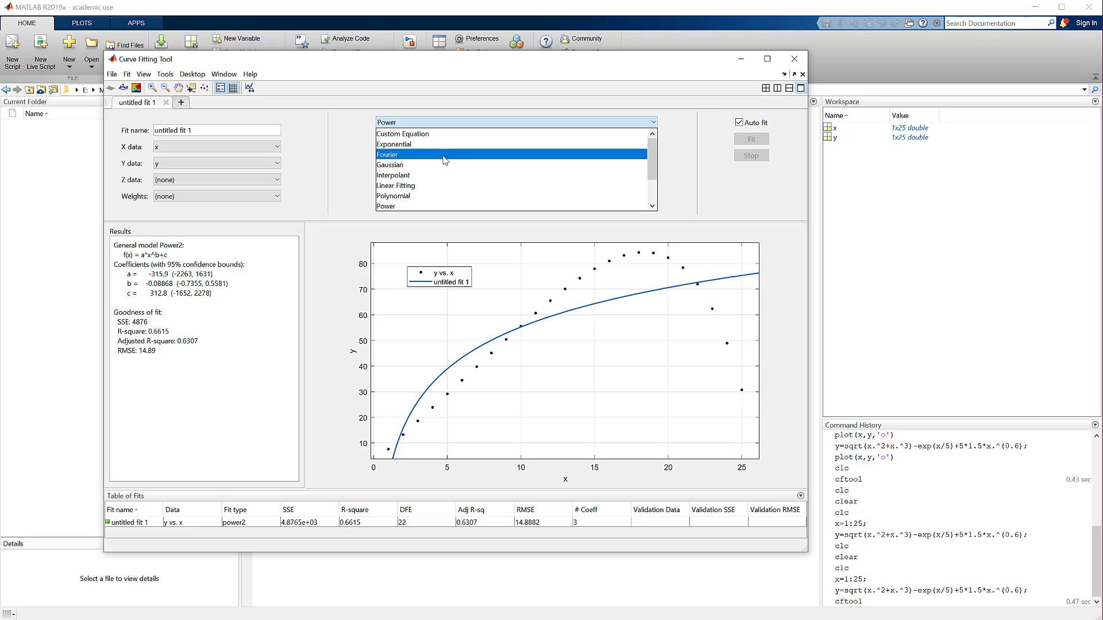
{"action": "left_click", "coordinate": [436, 134]}
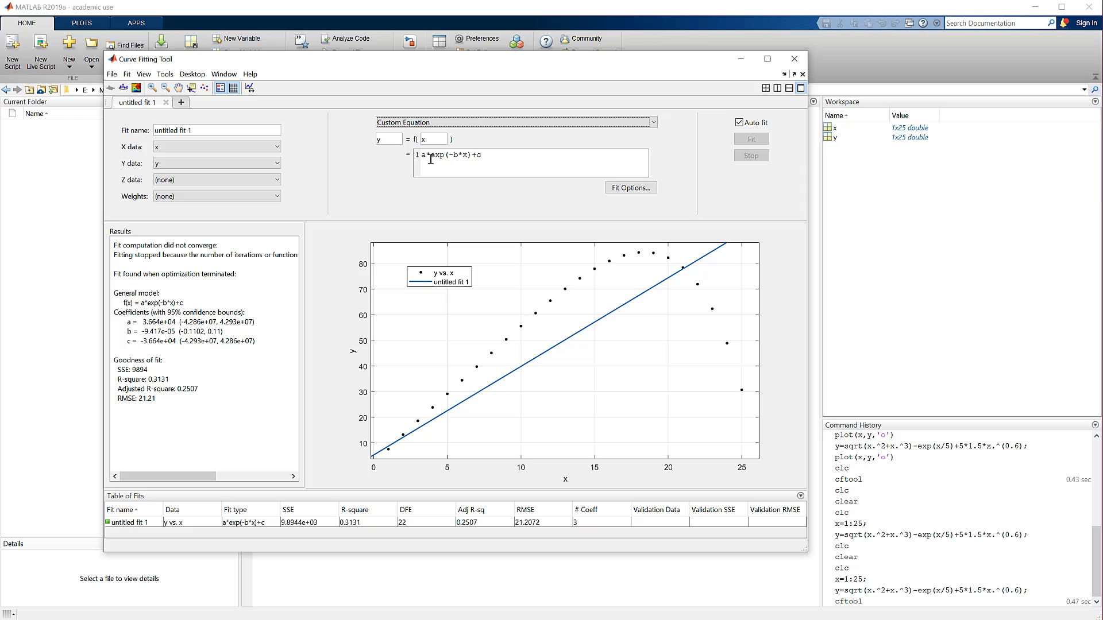
Append +d*x^e to the custom equation, then select the part after a* for replacement.
{"action": "left_click", "coordinate": [486, 155]}
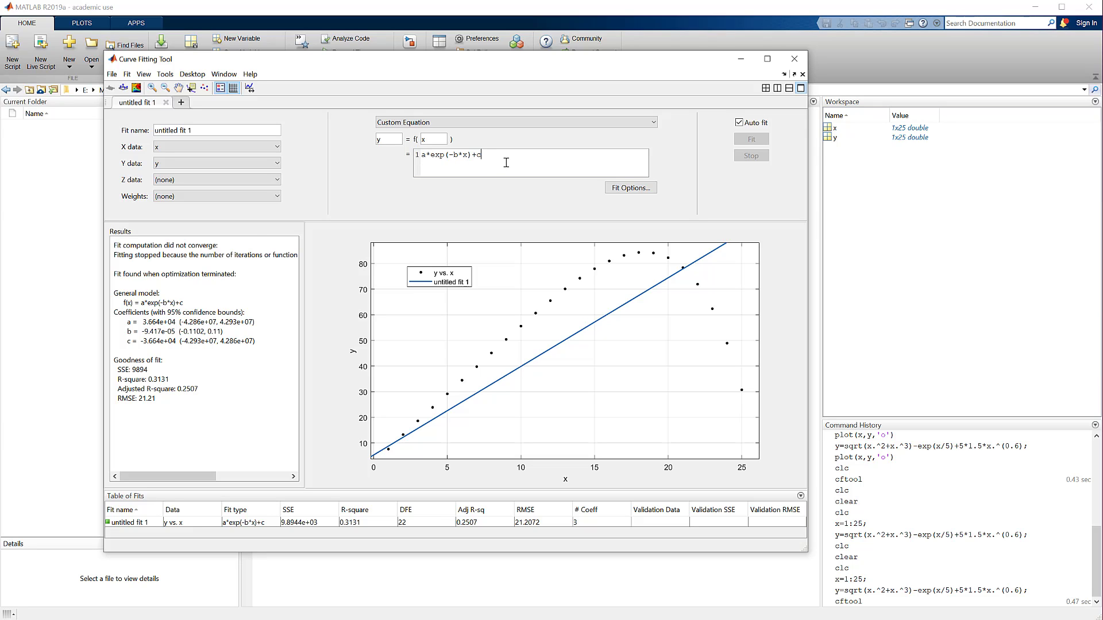
{"action": "type", "text": "+d"}
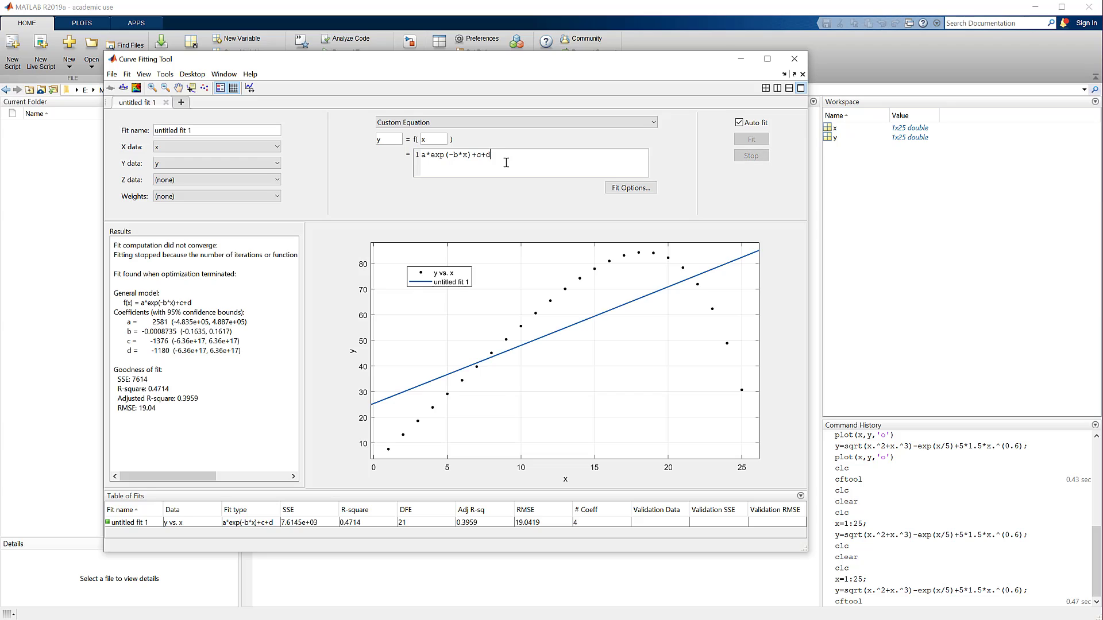
{"action": "type", "text": "*x"}
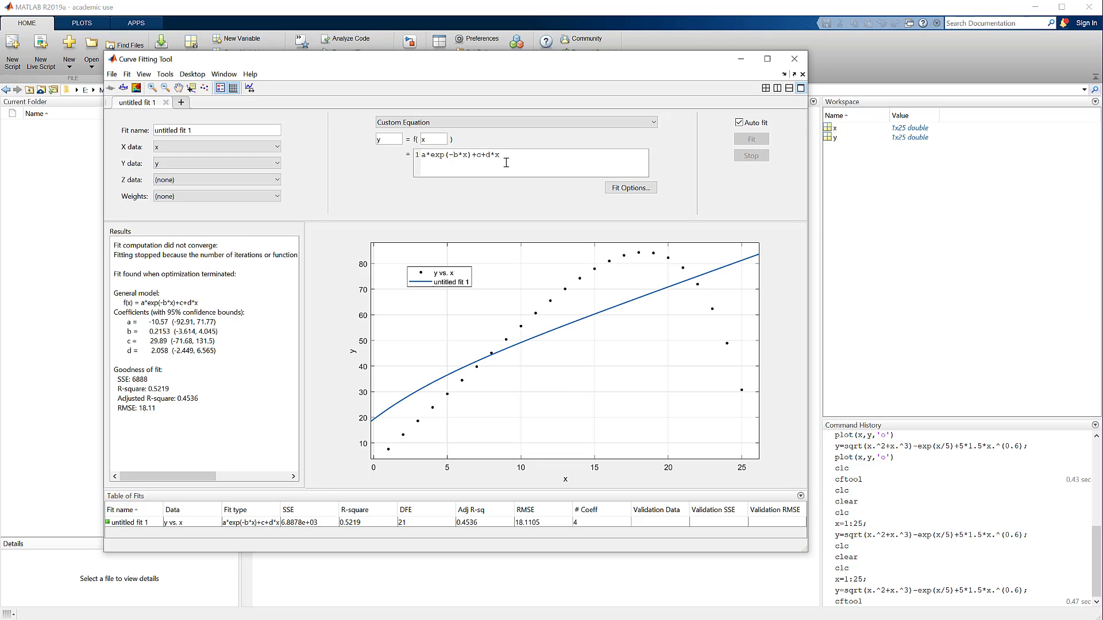
{"action": "type", "text": "^e"}
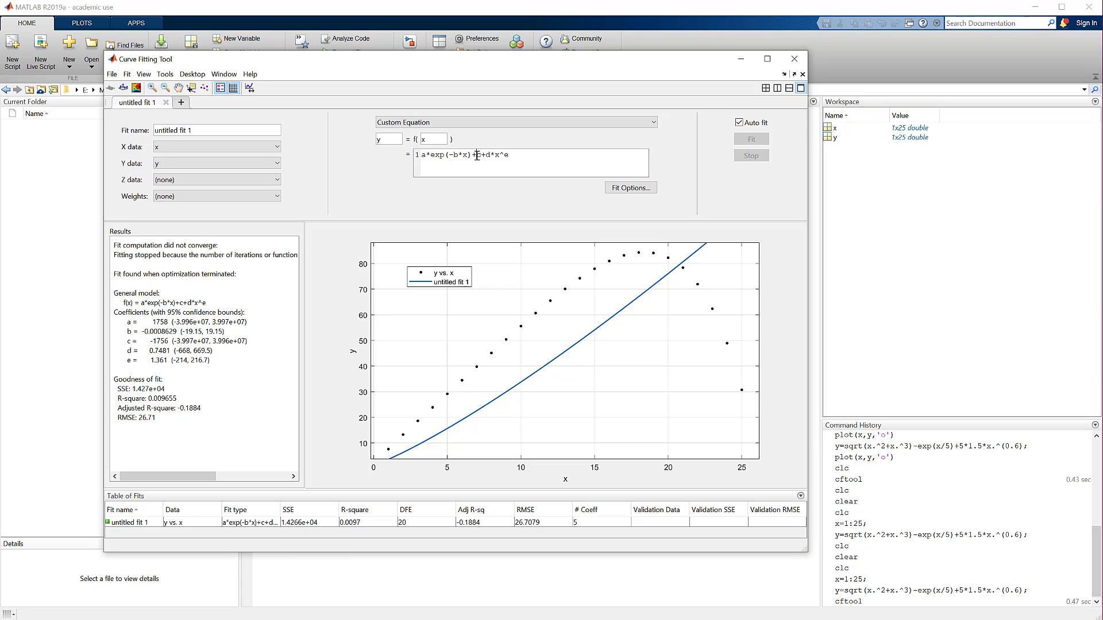
{"action": "left_click_drag", "start_coordinate": [477, 155], "coordinate": [422, 155]}
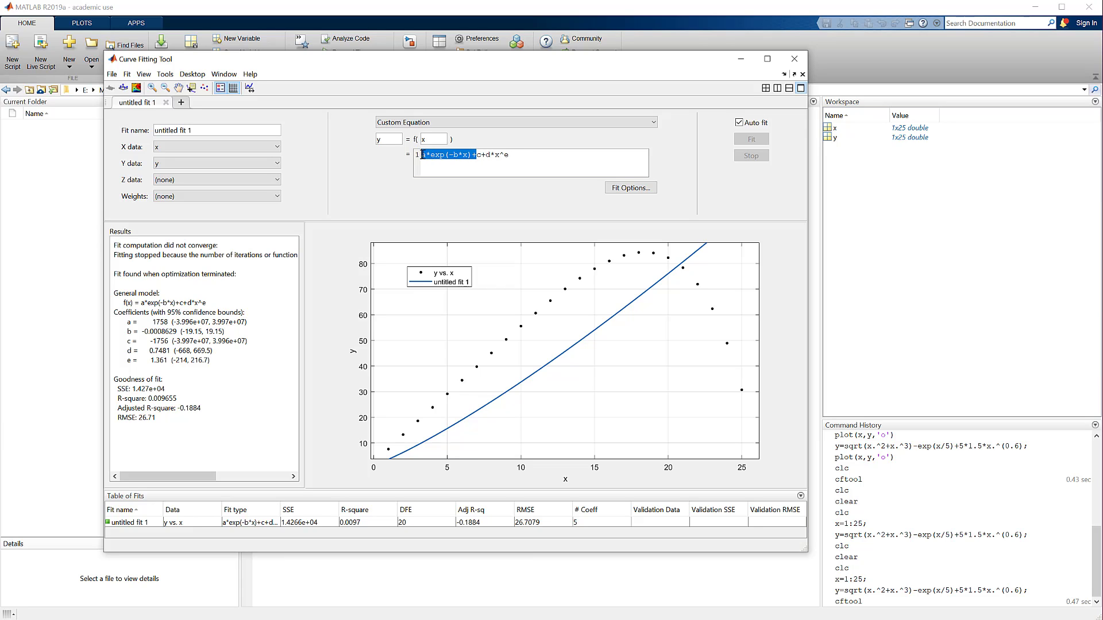
{"action": "left_click_drag", "start_coordinate": [520, 155], "coordinate": [431, 155]}
Rewrite the custom equation as a*x^b+c*x^2+d.
{"action": "type", "text": "x^"}
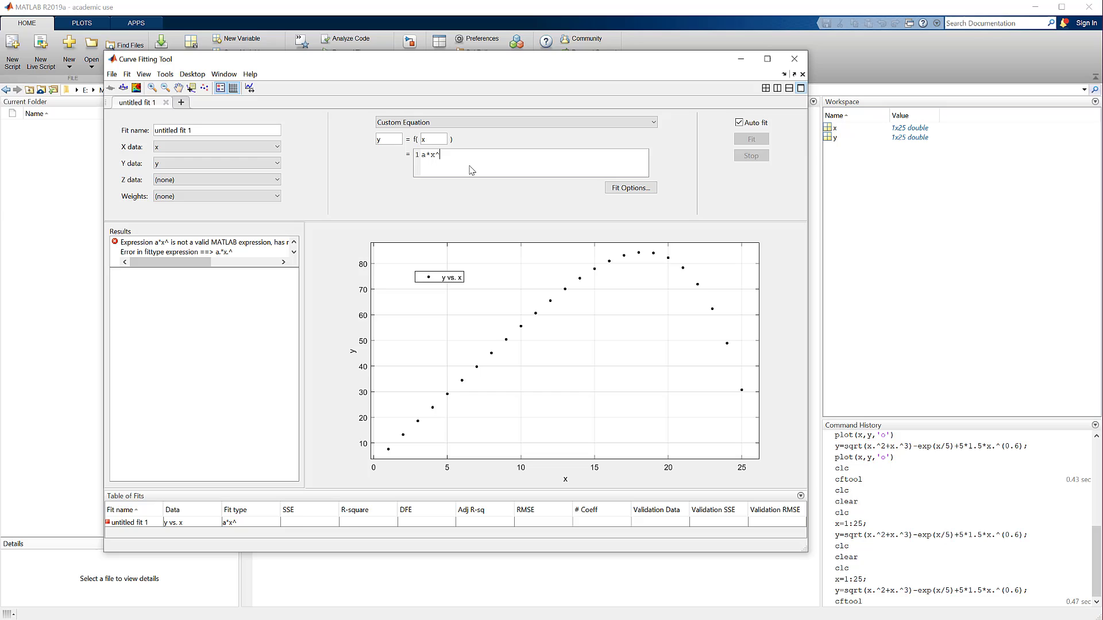
{"action": "type", "text": "b"}
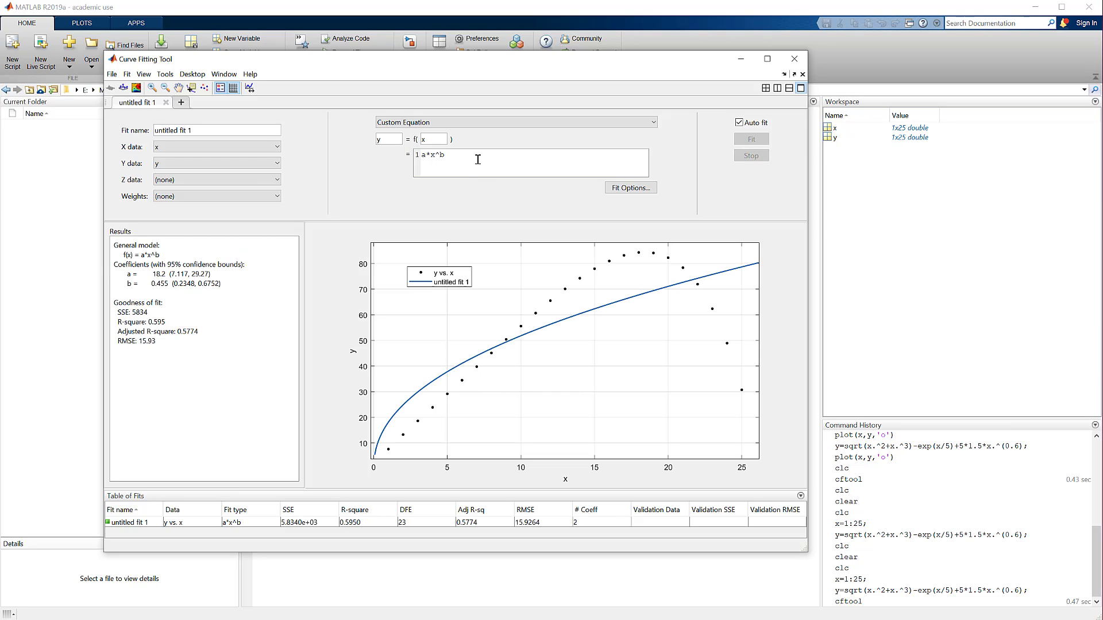
{"action": "type", "text": "+"}
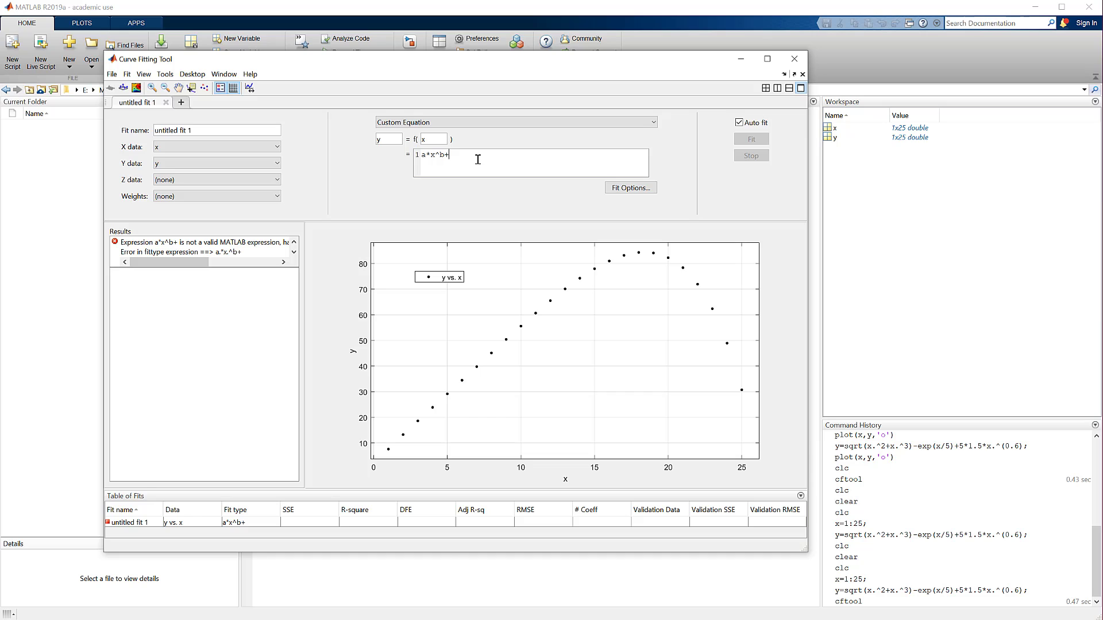
{"action": "type", "text": "x^2"}
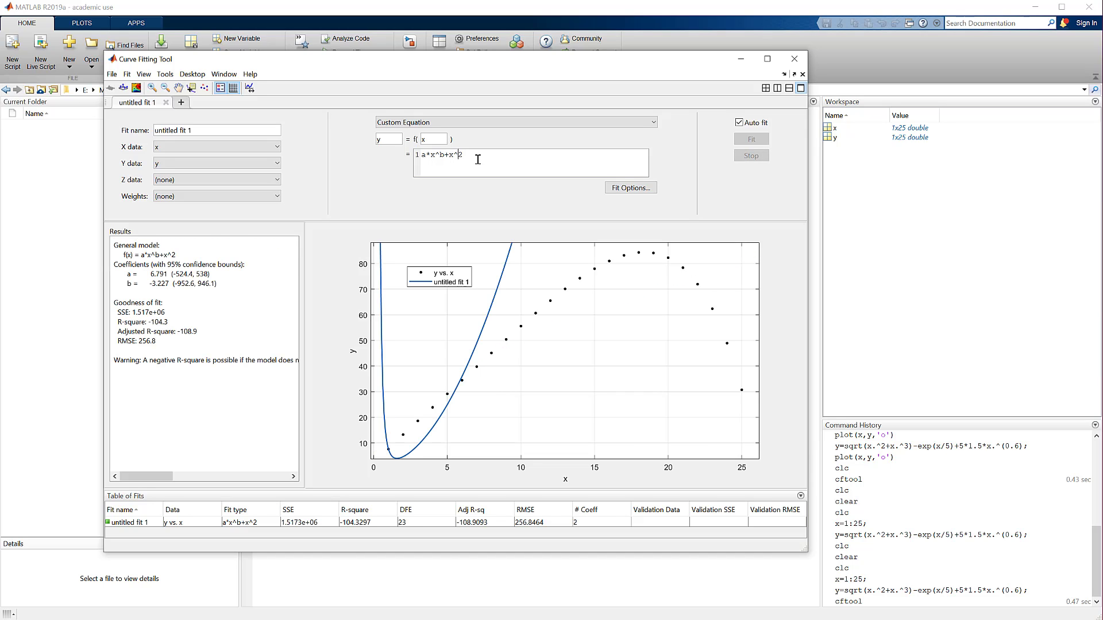
{"action": "type", "text": "c*"}
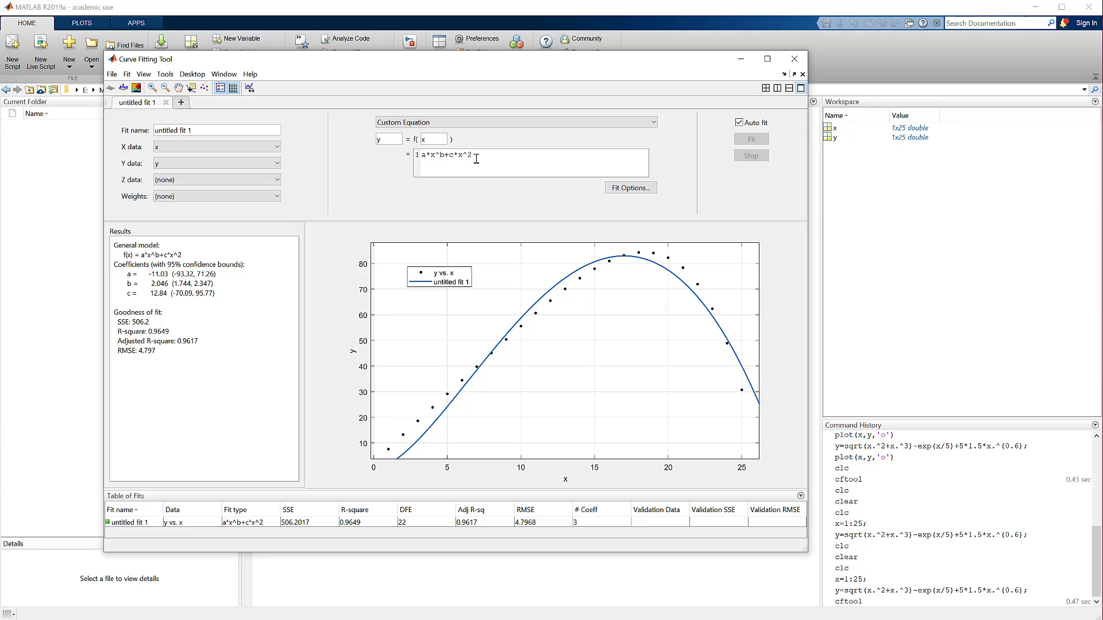
{"action": "type", "text": "+d"}
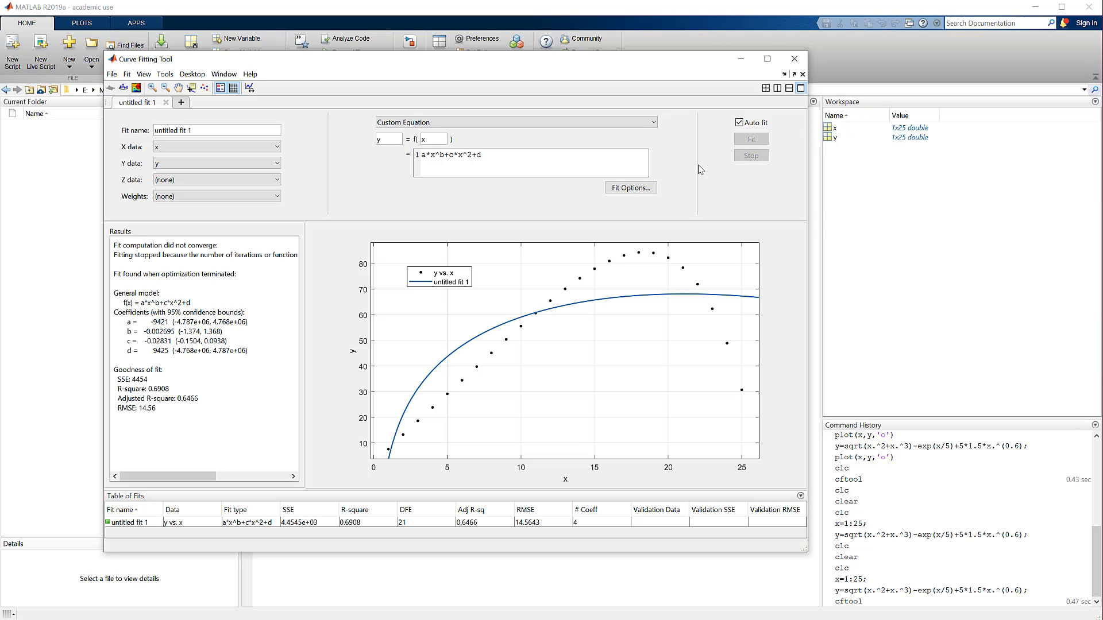
In Fit Options, raise MaxFunEvals and MaxIter to 2000.
{"action": "left_click", "coordinate": [615, 189]}
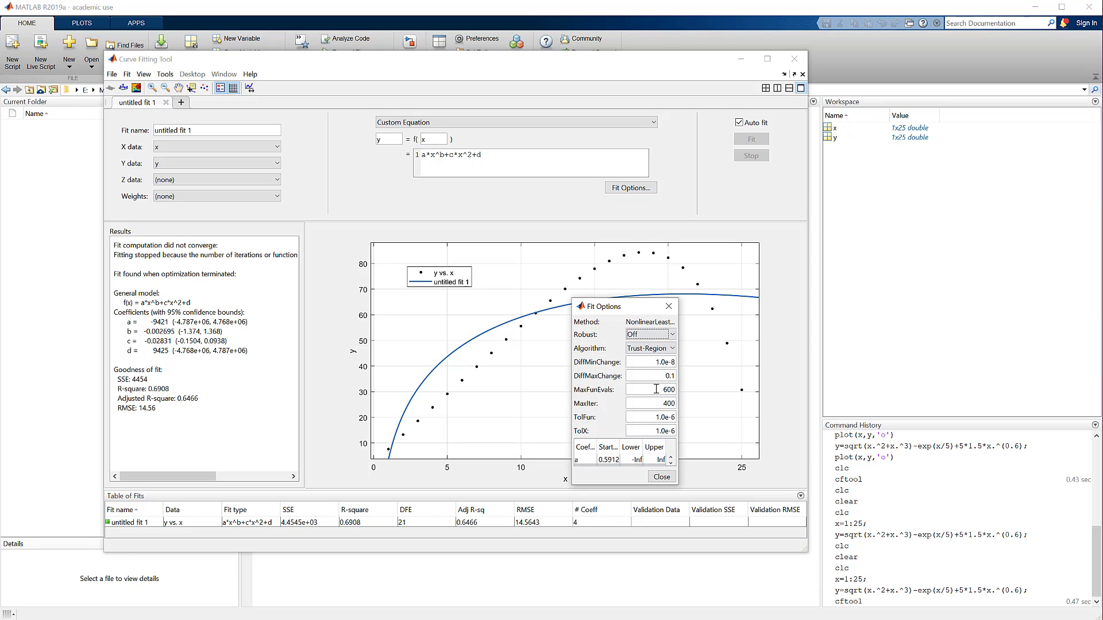
{"action": "left_click_drag", "start_coordinate": [660, 389], "coordinate": [679, 390]}
{"action": "type", "text": "2000"}
{"action": "key", "text": "Return"}
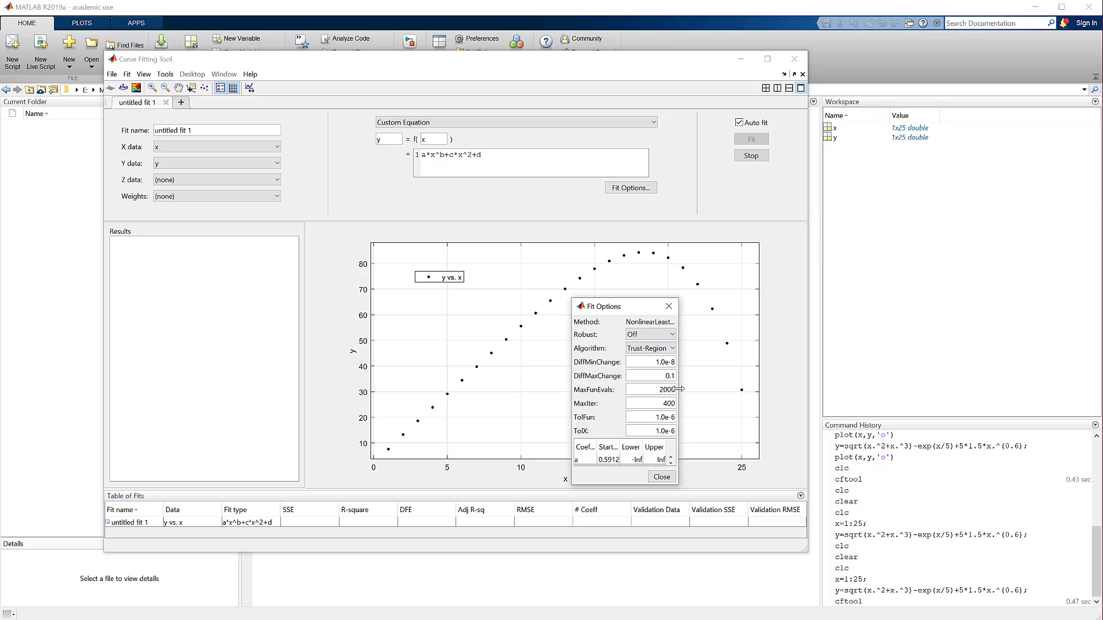
{"action": "double_click", "coordinate": [660, 408]}
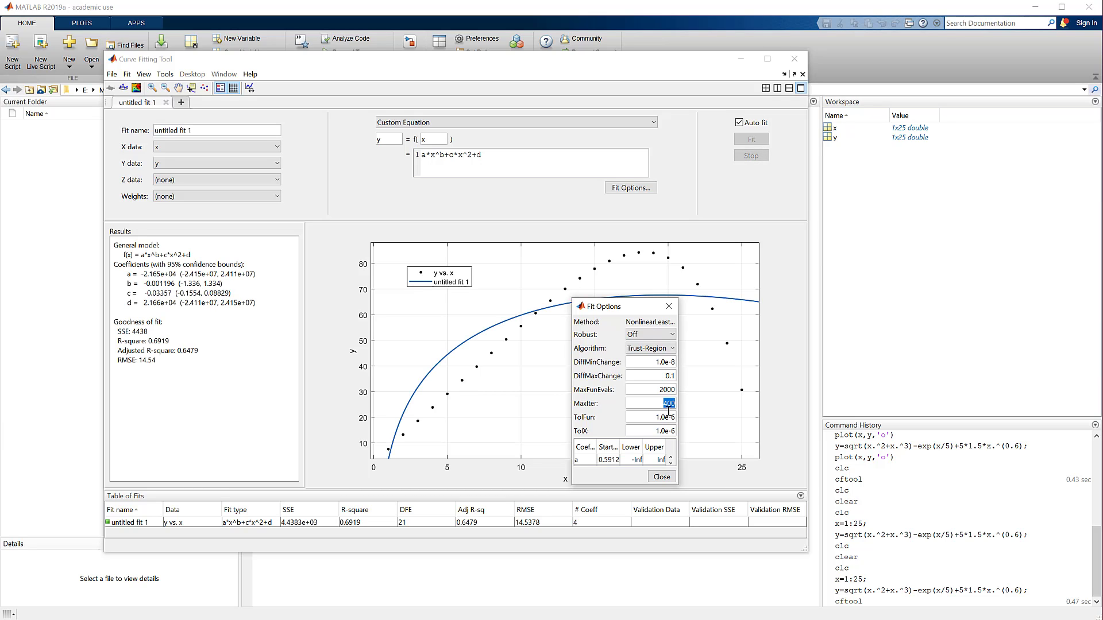
{"action": "type", "text": "2000"}
{"action": "key", "text": "Return"}
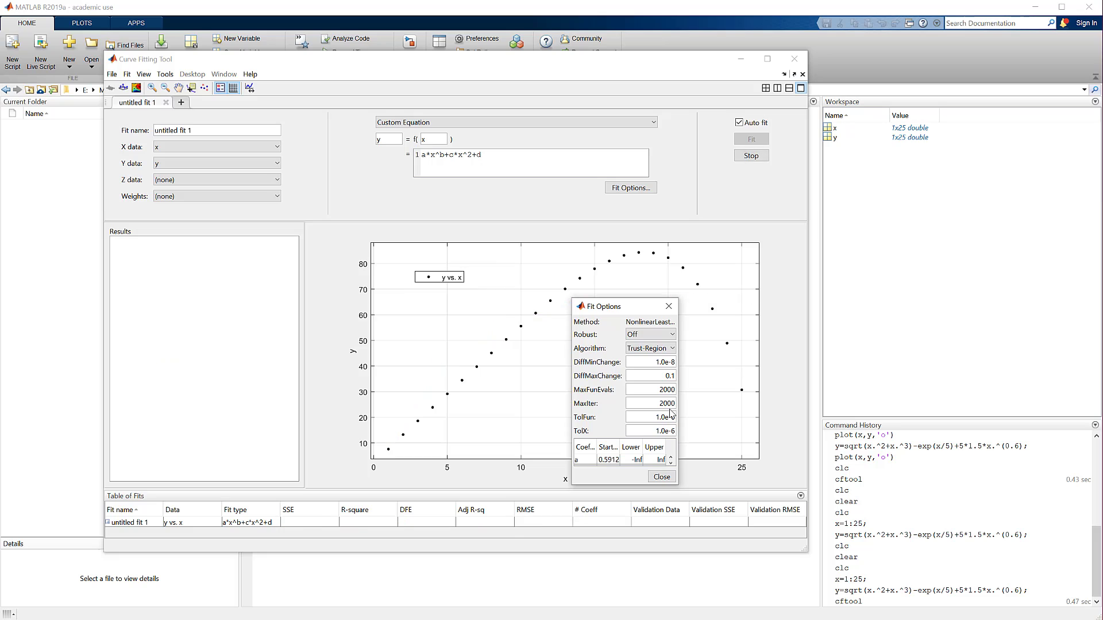
{"action": "left_click", "coordinate": [669, 306]}
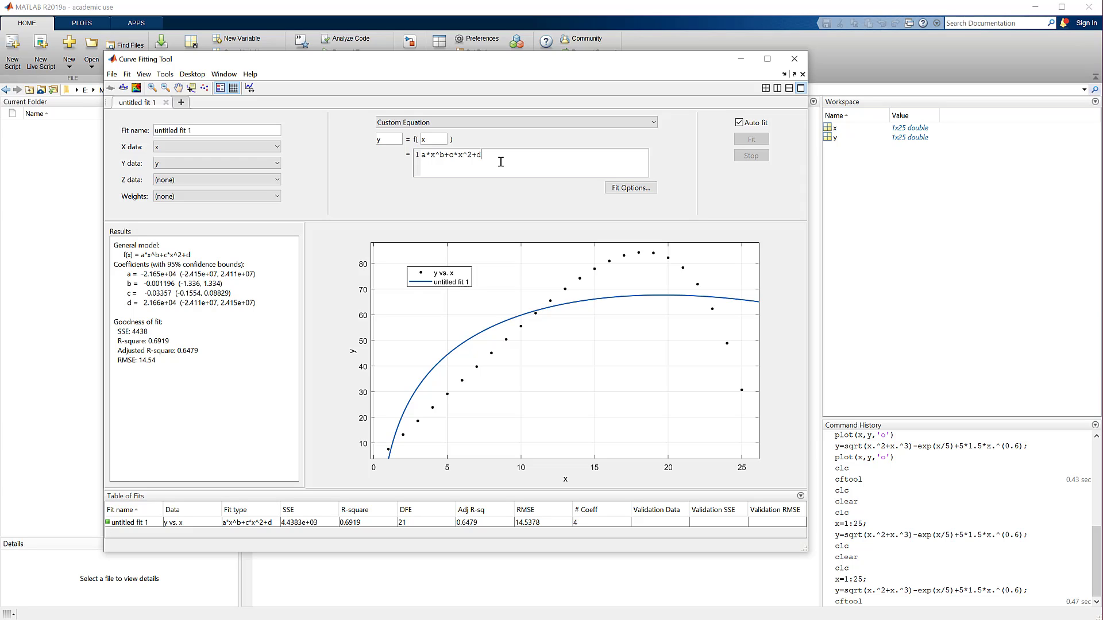
Change coefficient d's start value from 0.6663 to 0.01 and refit.
{"action": "left_click", "coordinate": [620, 189]}
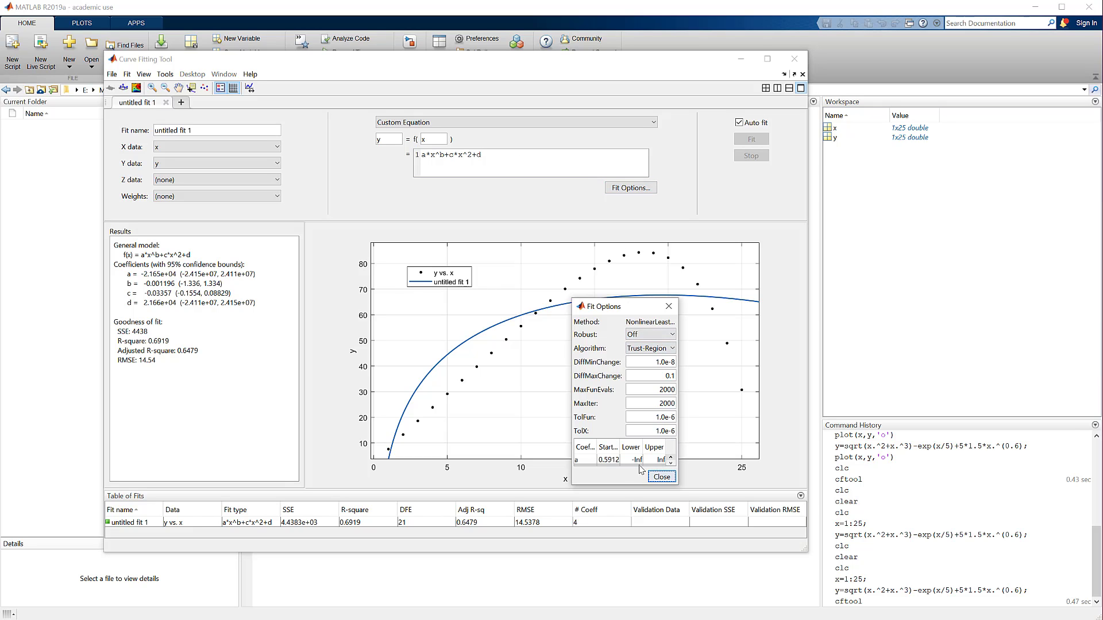
{"action": "left_click", "coordinate": [670, 463]}
{"action": "left_click", "coordinate": [670, 463]}
{"action": "left_click", "coordinate": [670, 462]}
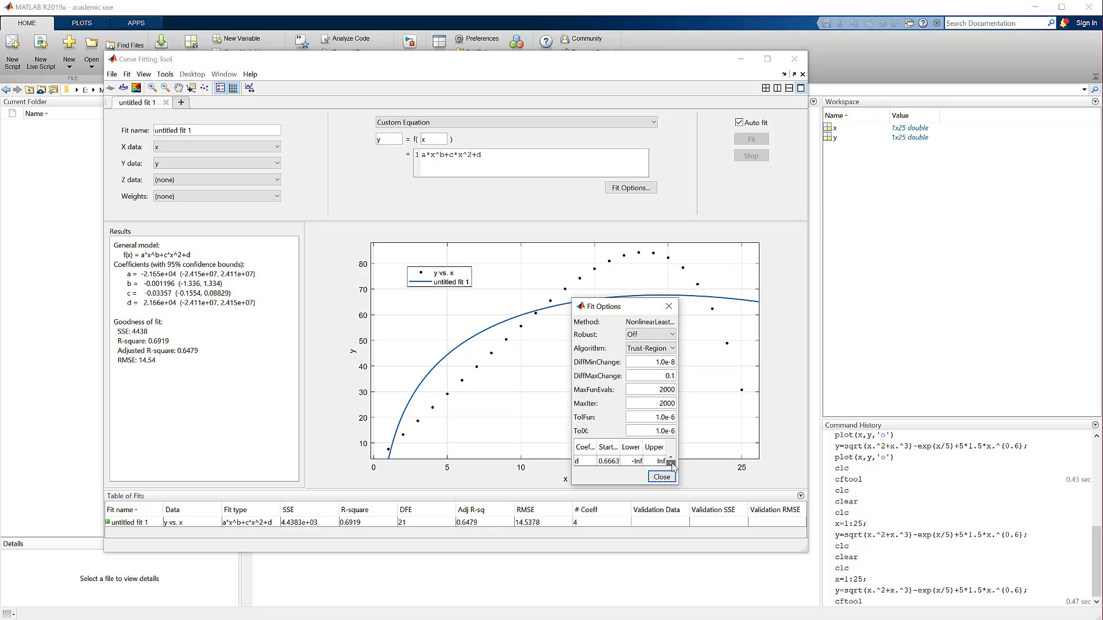
{"action": "left_click", "coordinate": [610, 463]}
{"action": "double_click", "coordinate": [609, 461]}
{"action": "left_click_drag", "start_coordinate": [598, 462], "coordinate": [620, 461]}
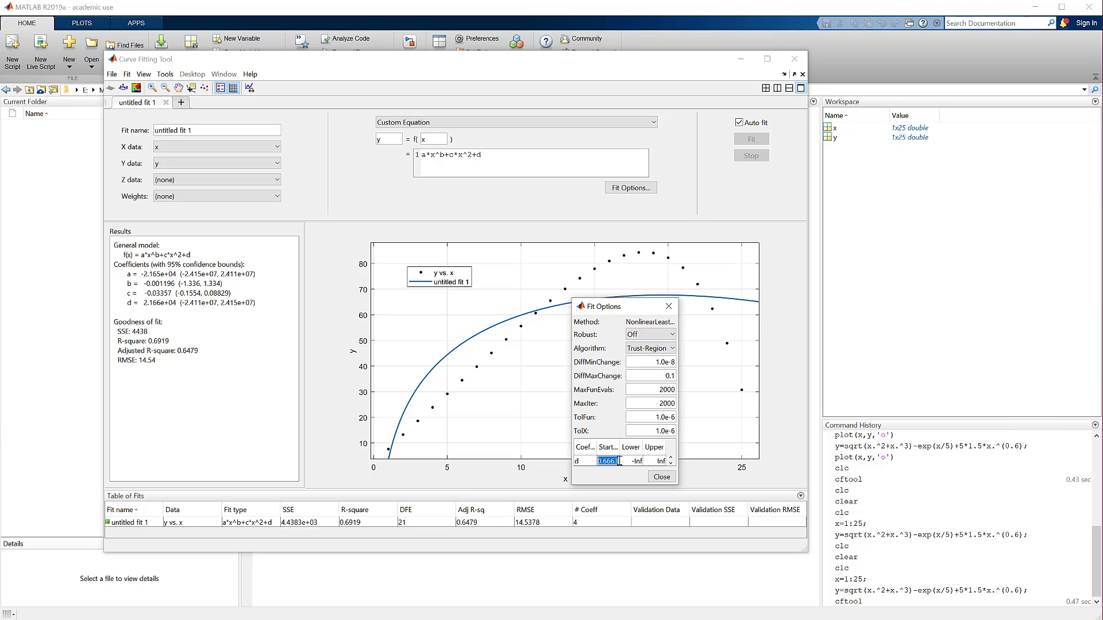
{"action": "type", "text": "0.01"}
{"action": "key", "text": "Return"}
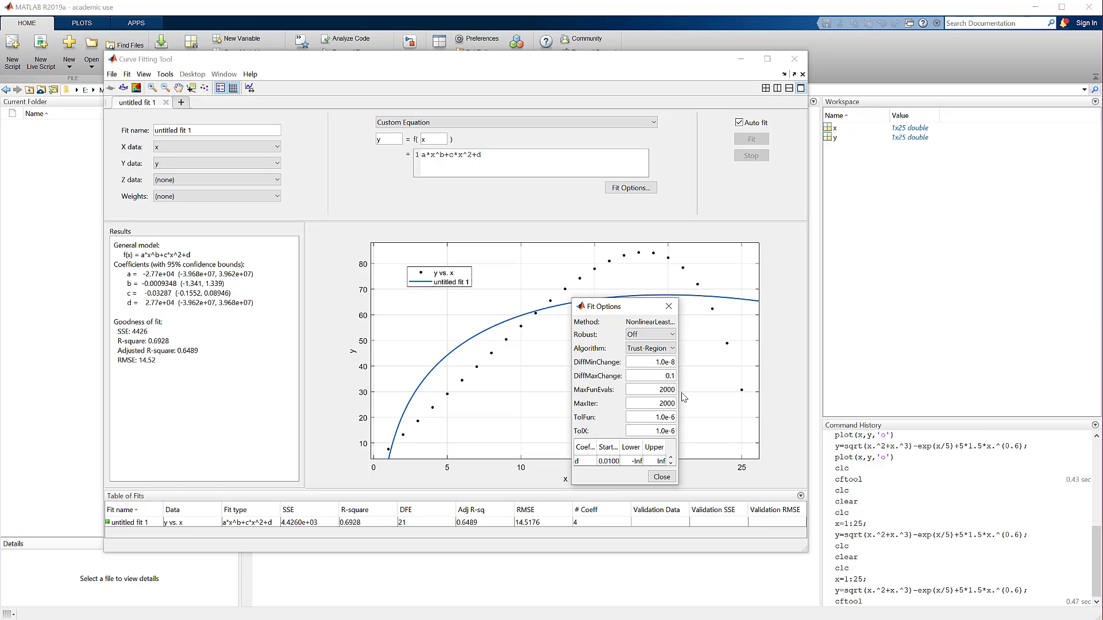
{"action": "left_click", "coordinate": [669, 307]}
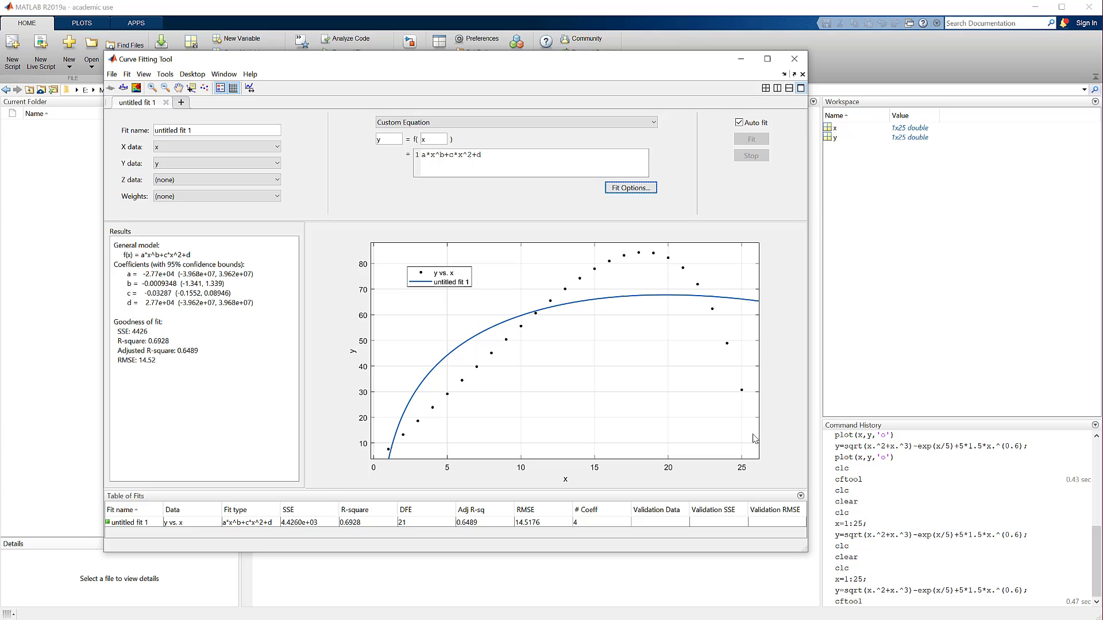
Replace the trailing +d with +d*sin(e*x), giving a*x^b+c*x^2+d*sin(e*x).
{"action": "left_click", "coordinate": [492, 158]}
{"action": "key", "text": "BackSpace"}
{"action": "key", "text": "BackSpace"}
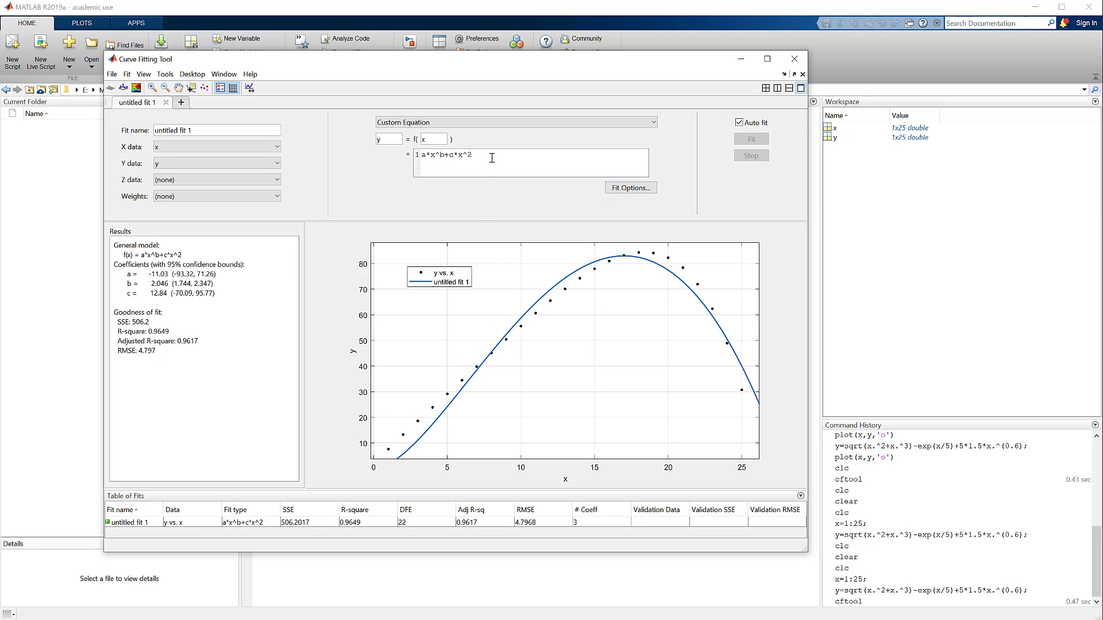
{"action": "type", "text": "+"}
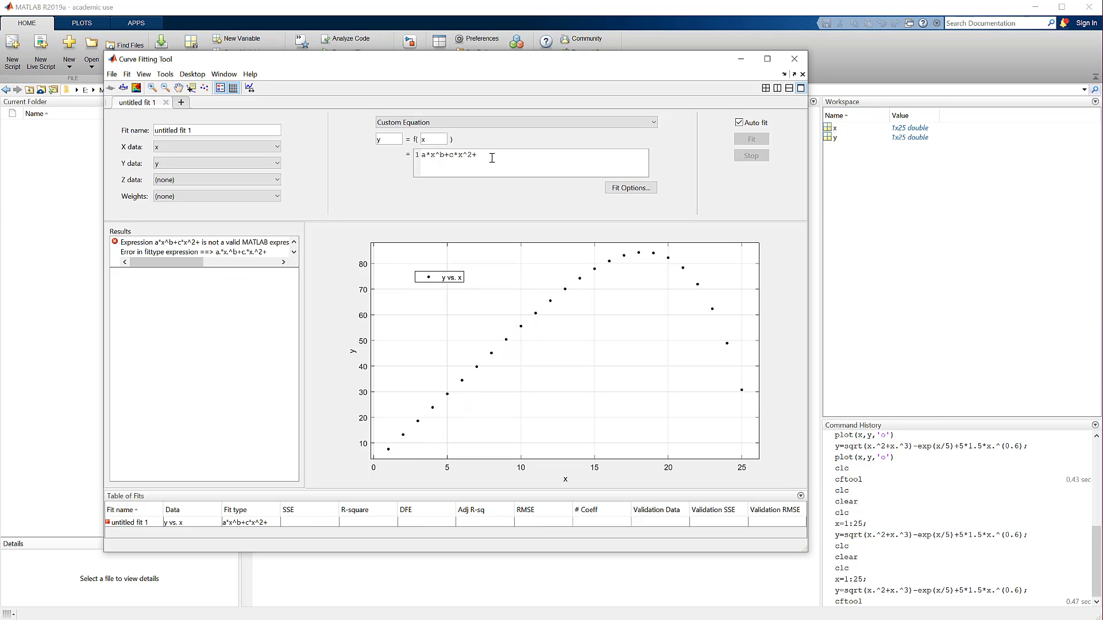
{"action": "type", "text": "d*sin"}
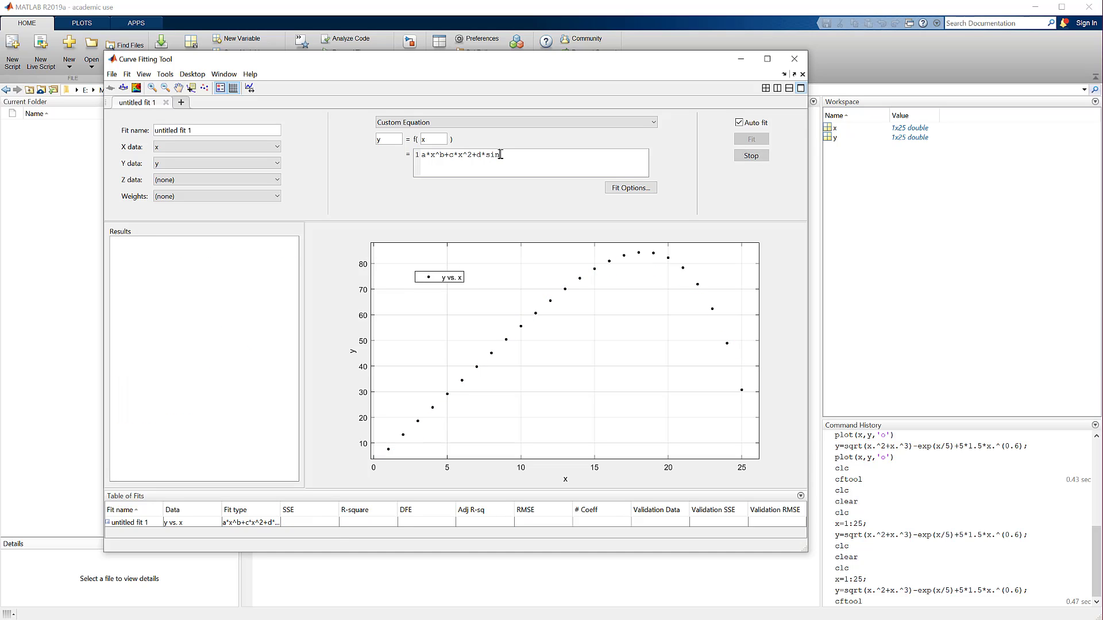
{"action": "type", "text": "(e*x)"}
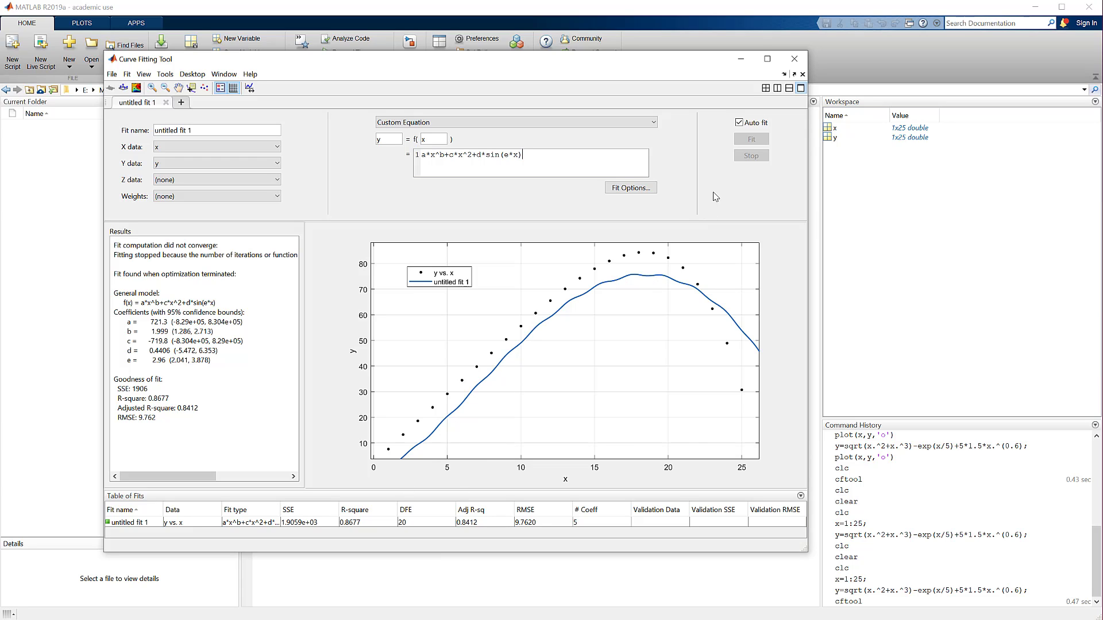
{"action": "left_click", "coordinate": [626, 124]}
Change the fit type to a three-term Sum of Sine, reaching R-square 0.9999 and RMSE 0.2313.
{"action": "scroll", "coordinate": [541, 188], "scroll_direction": "down", "scroll_amount": 2}
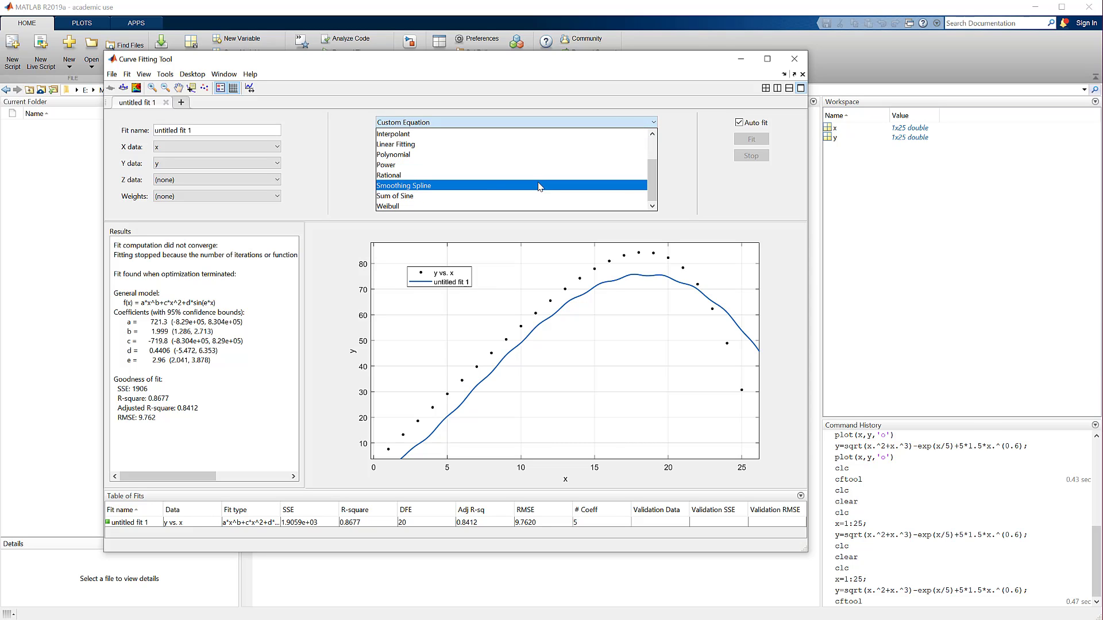
{"action": "left_click", "coordinate": [487, 196]}
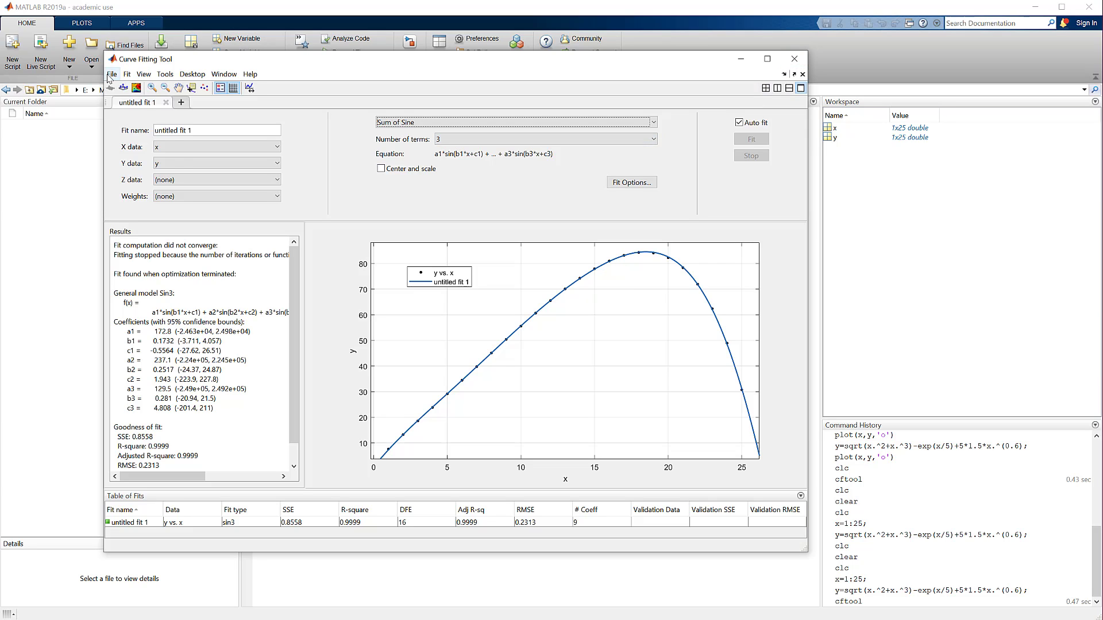
{"action": "left_click", "coordinate": [112, 75]}
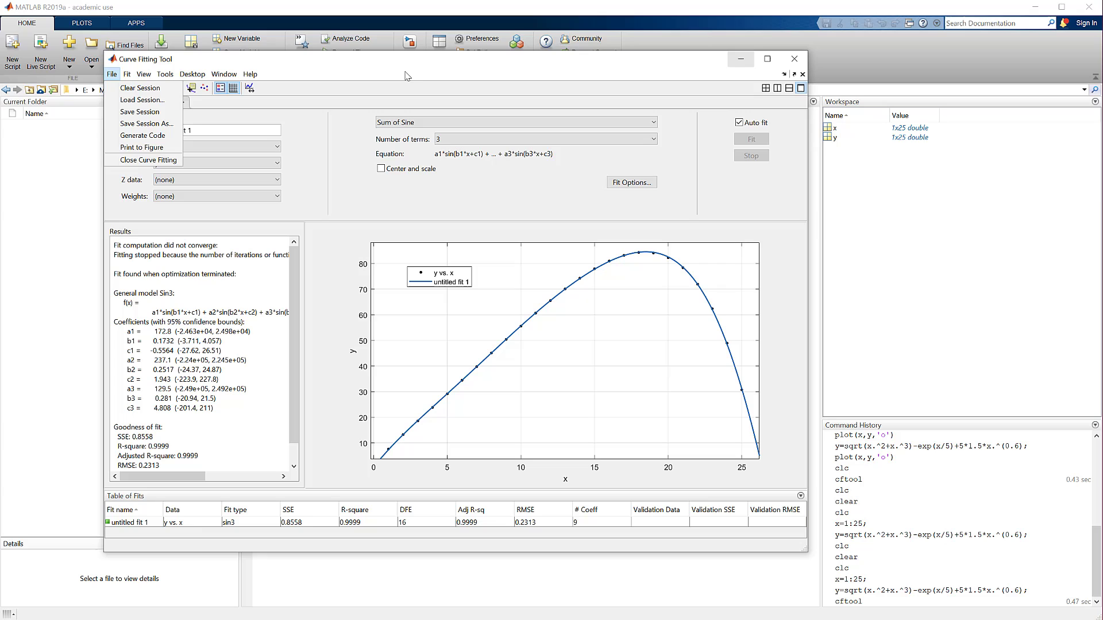
Close the Curve Fitting Tool, saving the session as 'YouTube Curve Fit Example.sfit'.
{"action": "left_click", "coordinate": [733, 65]}
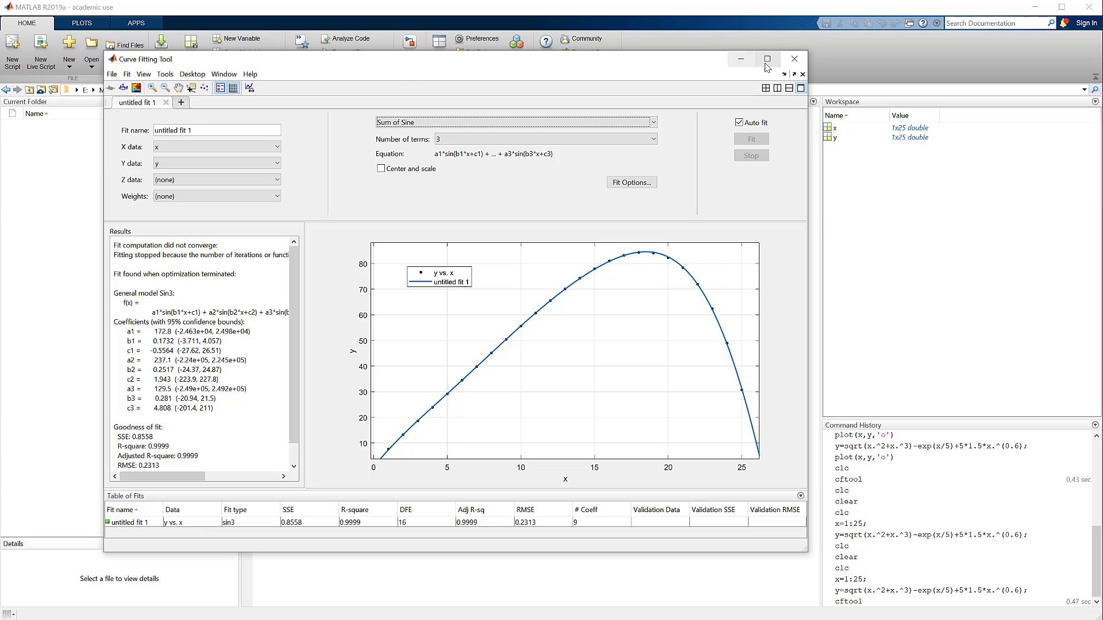
{"action": "left_click", "coordinate": [795, 58]}
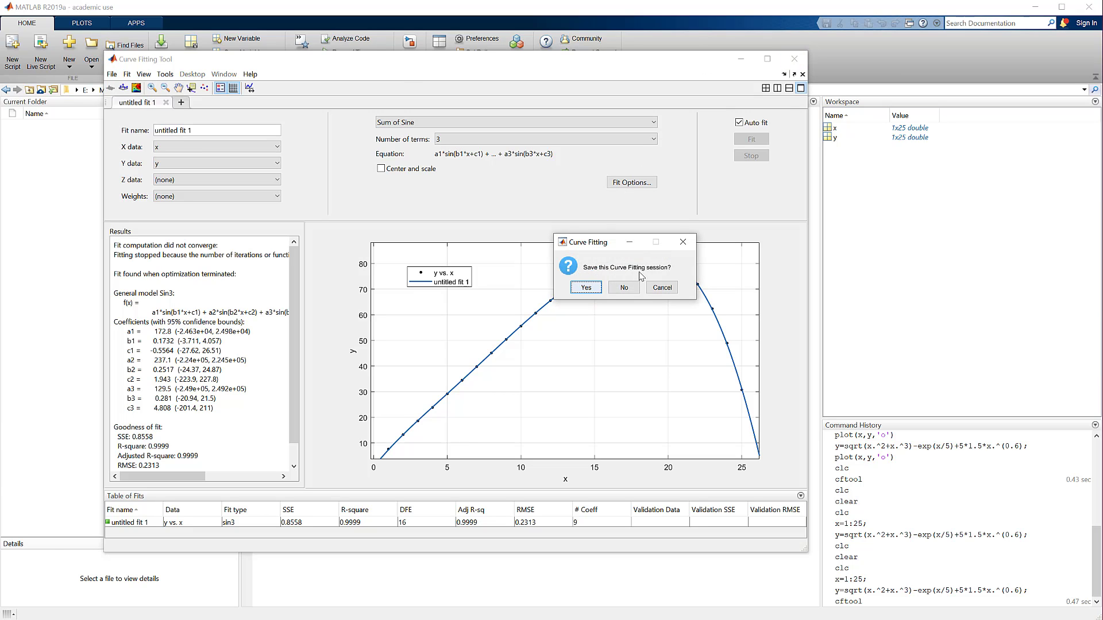
{"action": "left_click", "coordinate": [586, 287]}
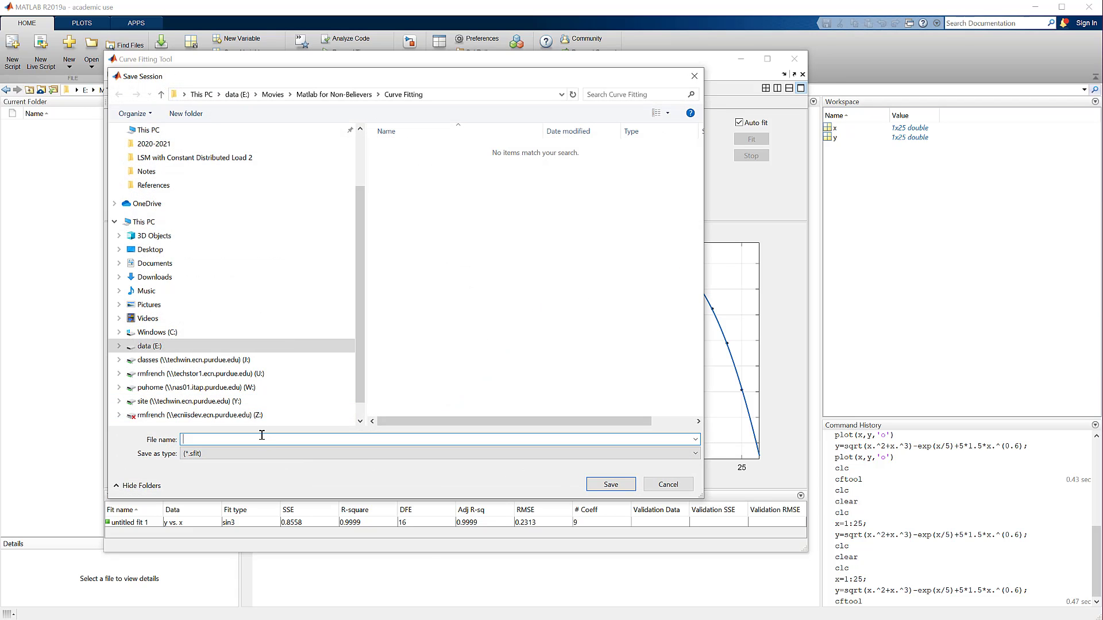
{"action": "type", "text": "YouTube Curve Fit Example"}
{"action": "key", "text": "Return"}
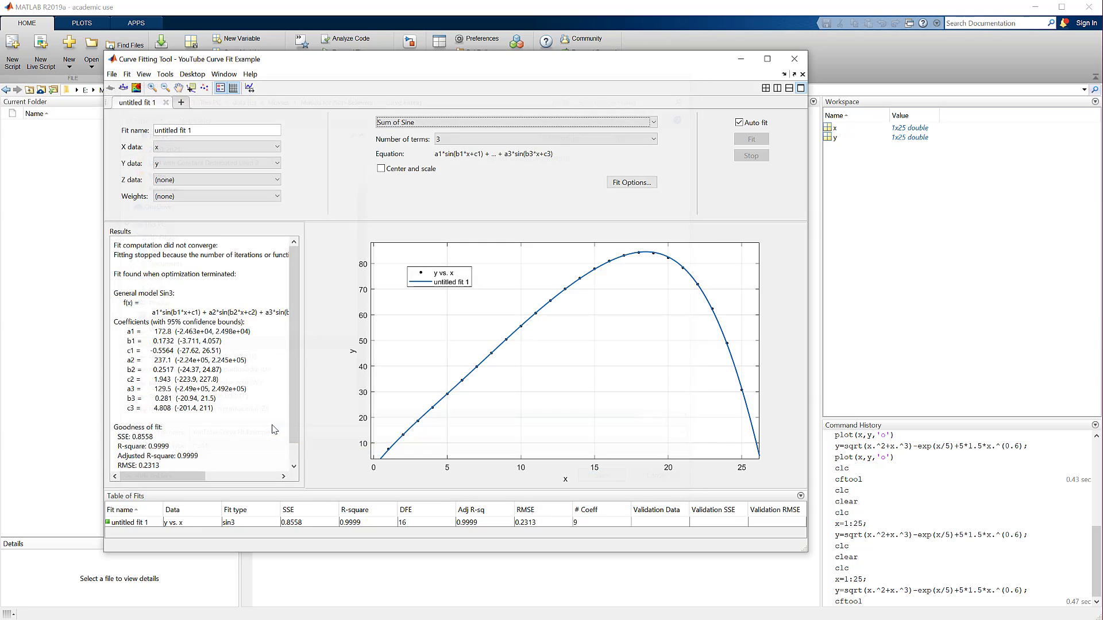
{"action": "key", "text": "alt+F4"}
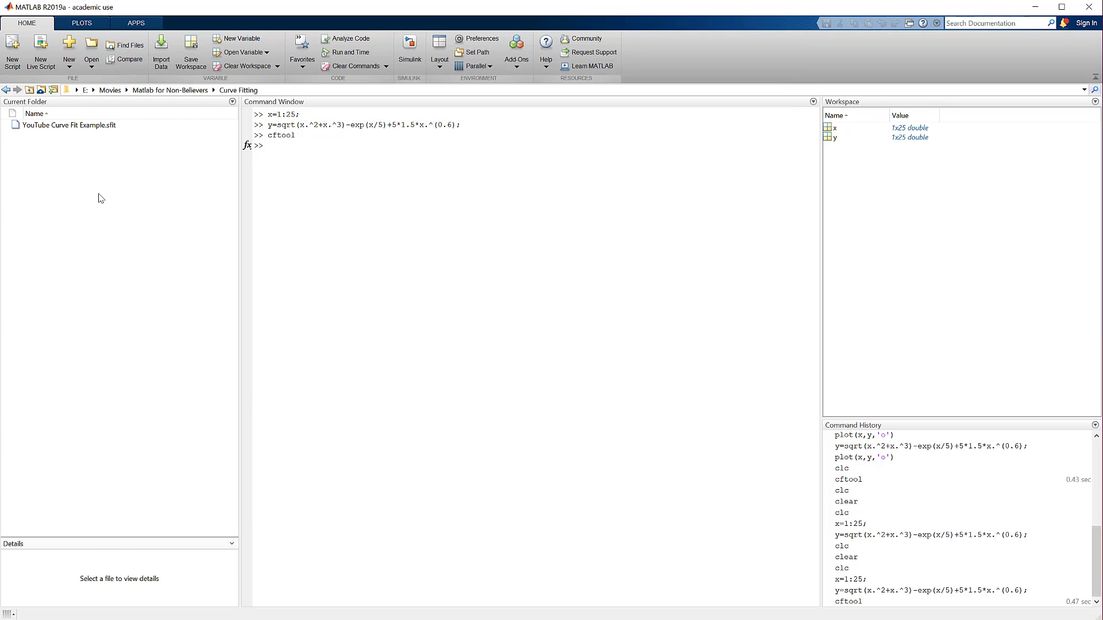